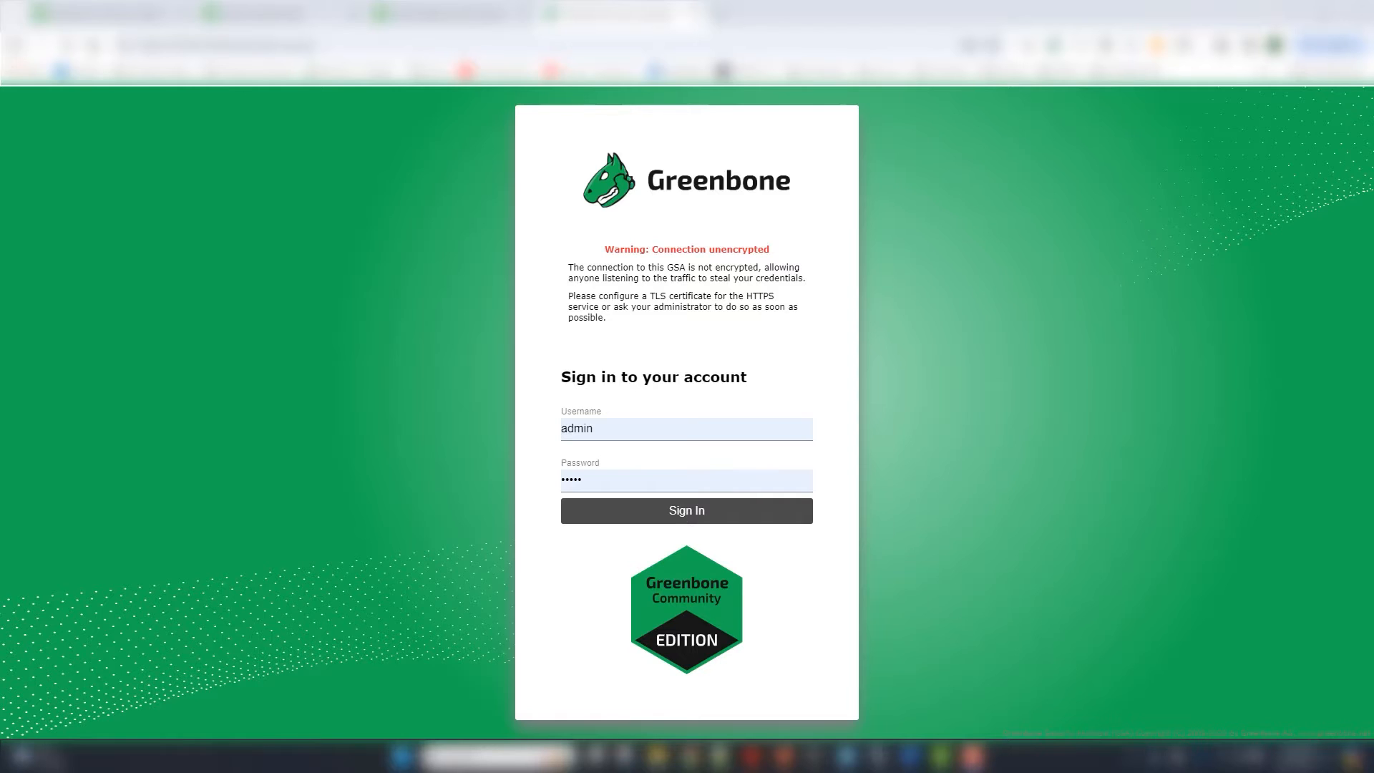
Step: Sign in to Greenbone with the prefilled credentials and view the overview dashboard
click(615, 513)
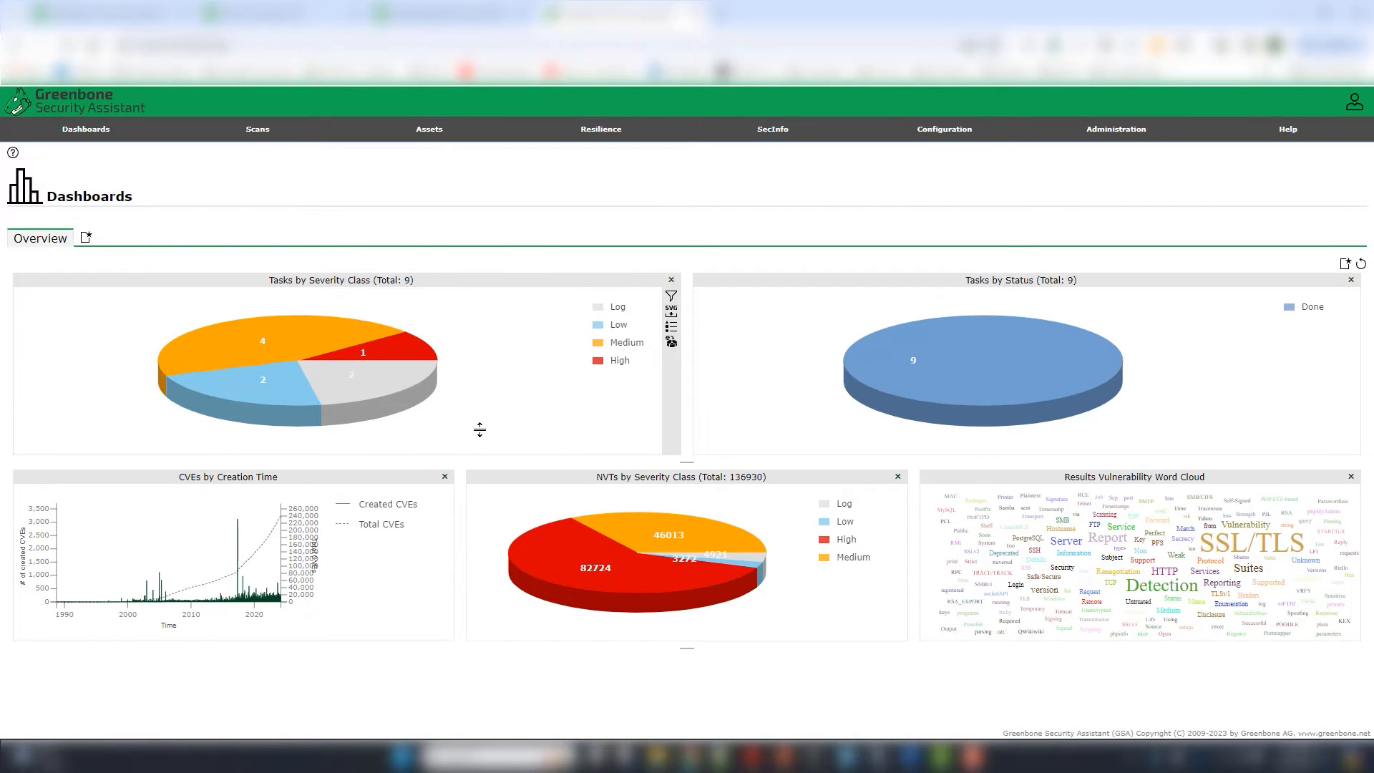
mouse_move(413, 380)
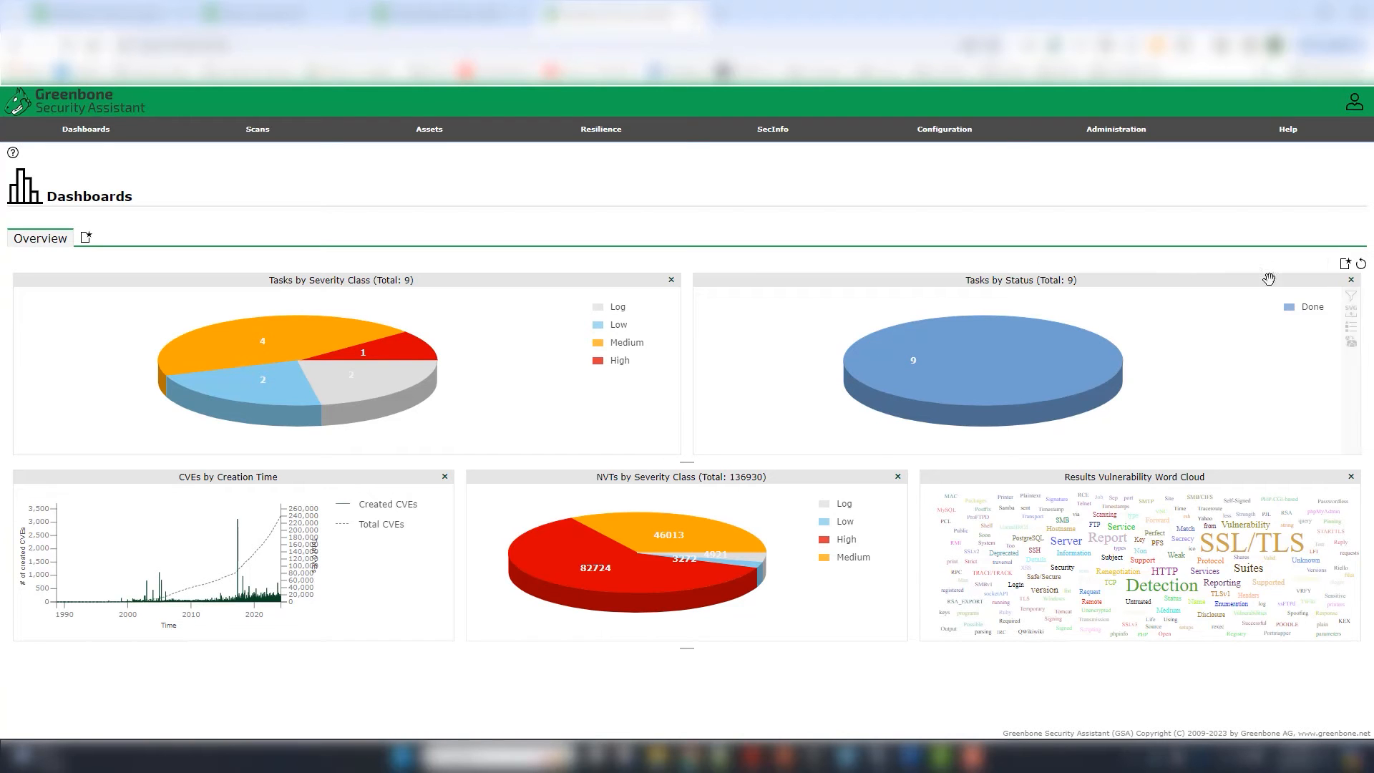
Step: Look through the display types offered for a new dashboard display, without adding one
click(1345, 264)
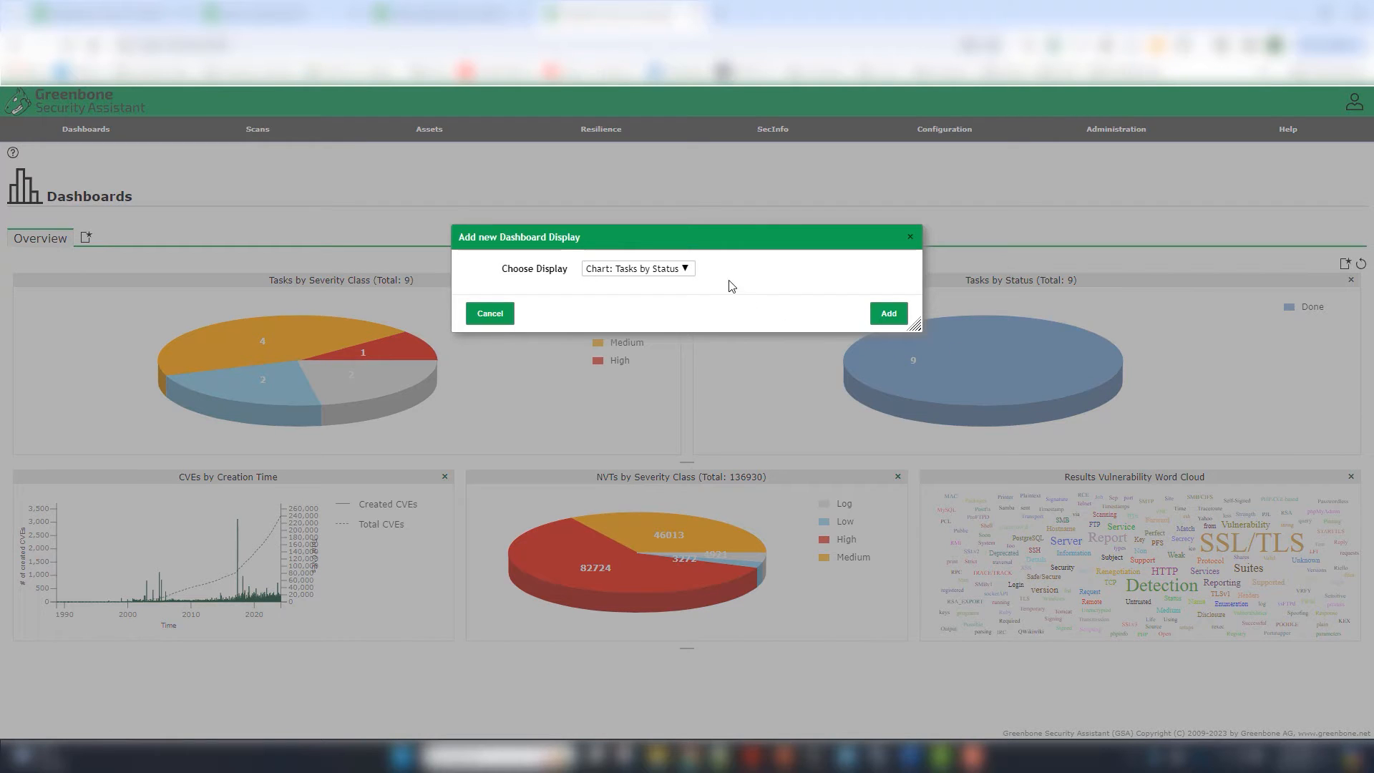
click(687, 270)
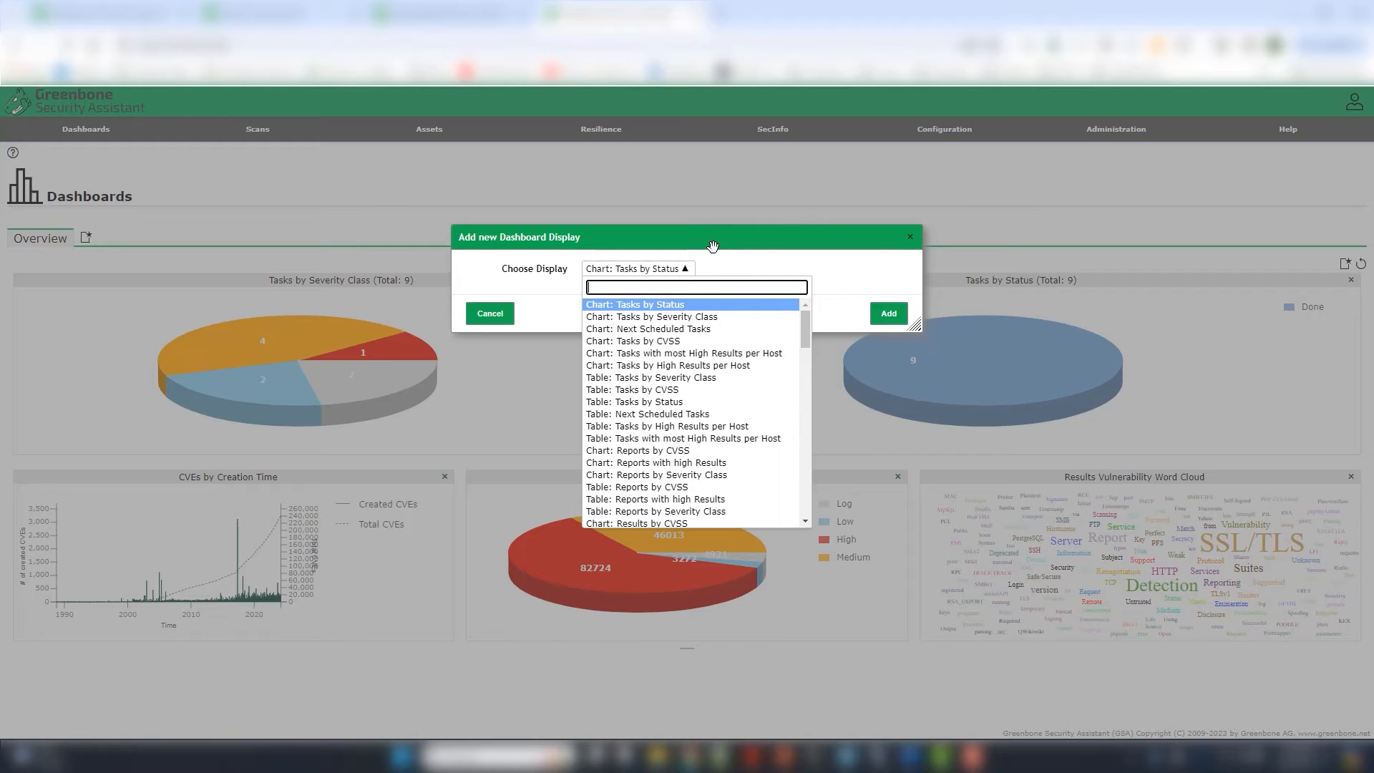
click(500, 312)
Step: Open the latest scan report of the Metasploitable2 task from the scan tasks list
mouse_move(259, 131)
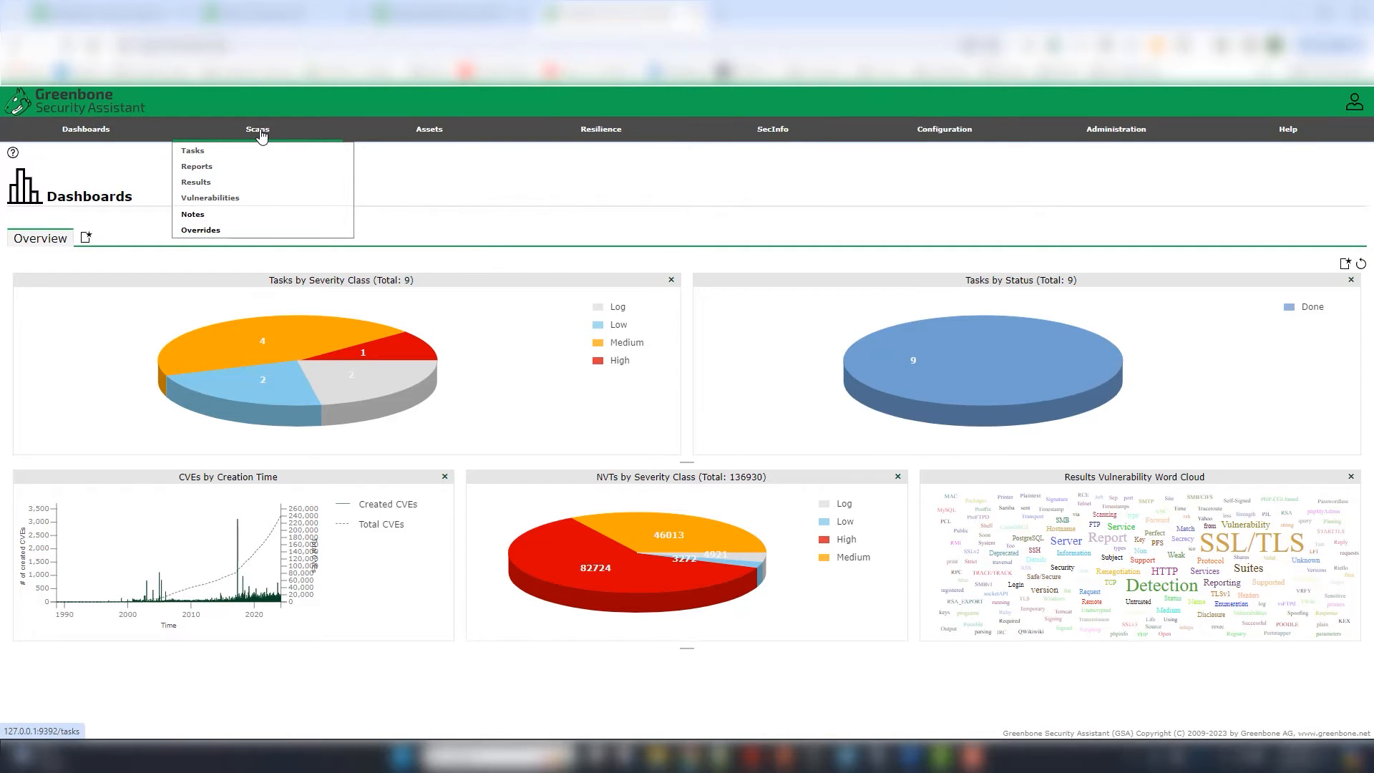
click(260, 133)
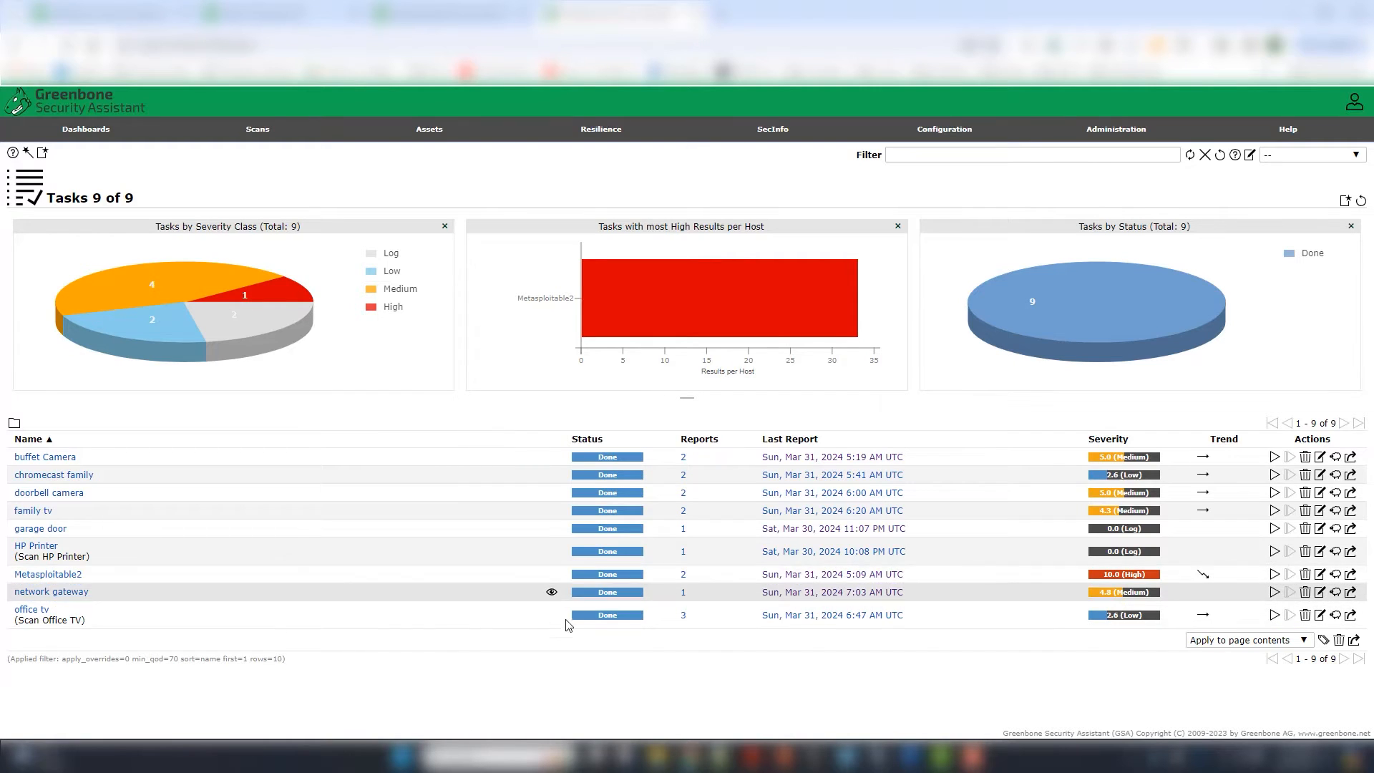
click(604, 576)
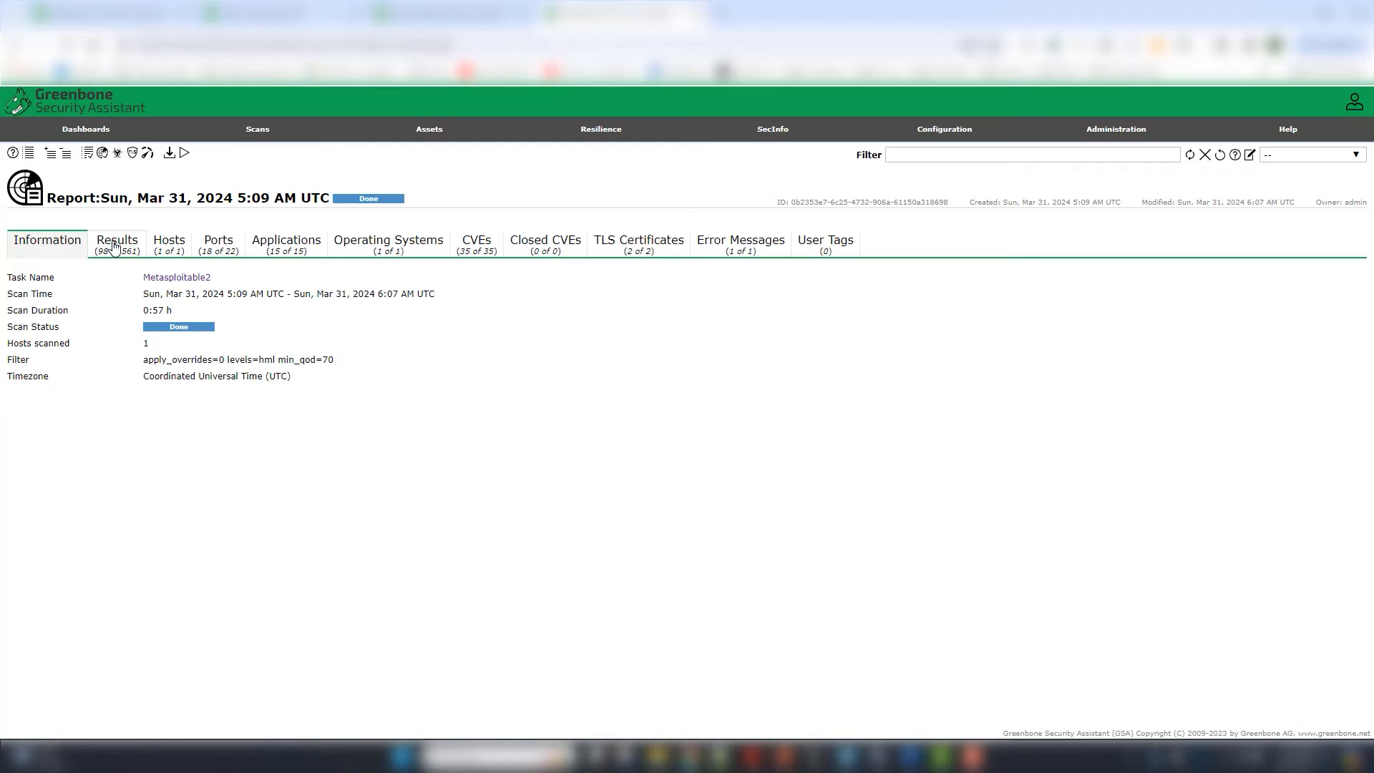
Step: Review the report's results, hosts, ports, applications, operating systems, CVEs and TLS certificates
click(114, 246)
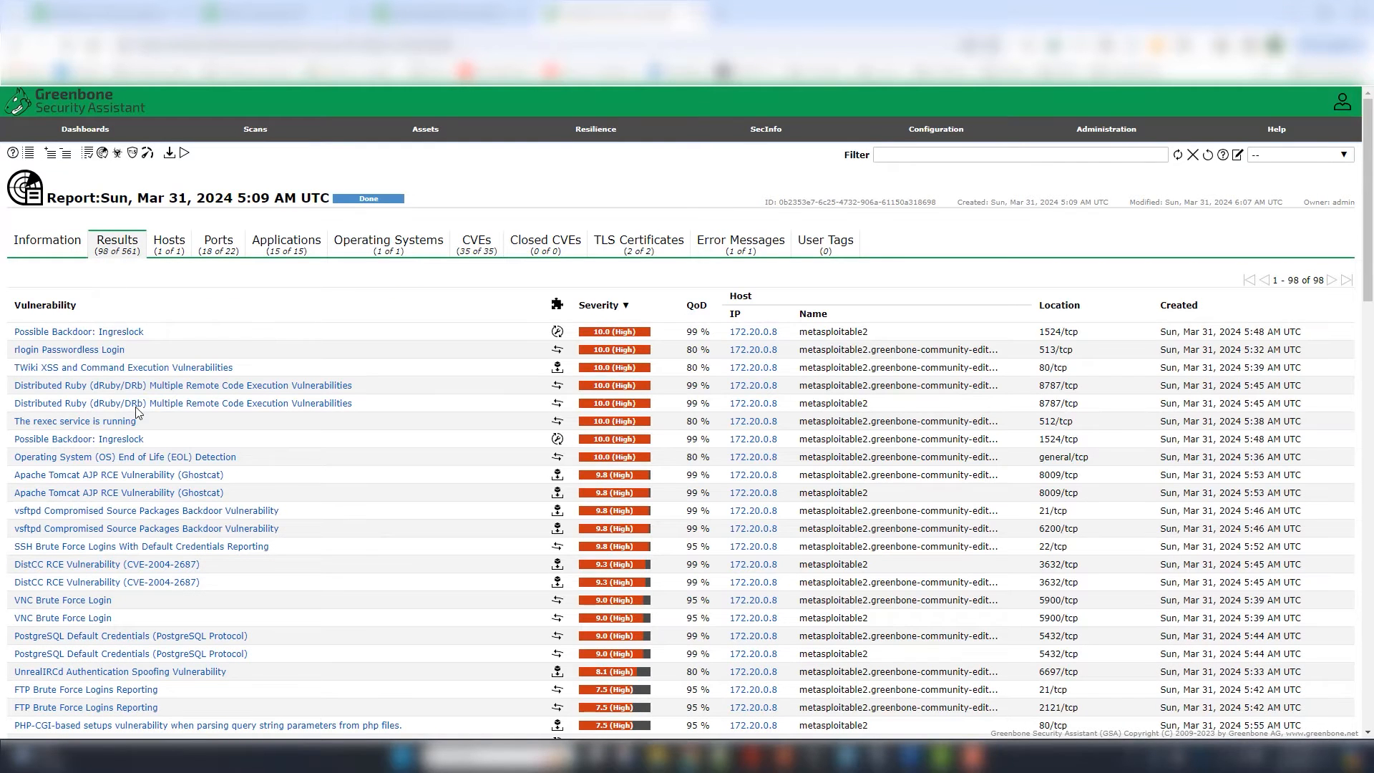
click(169, 247)
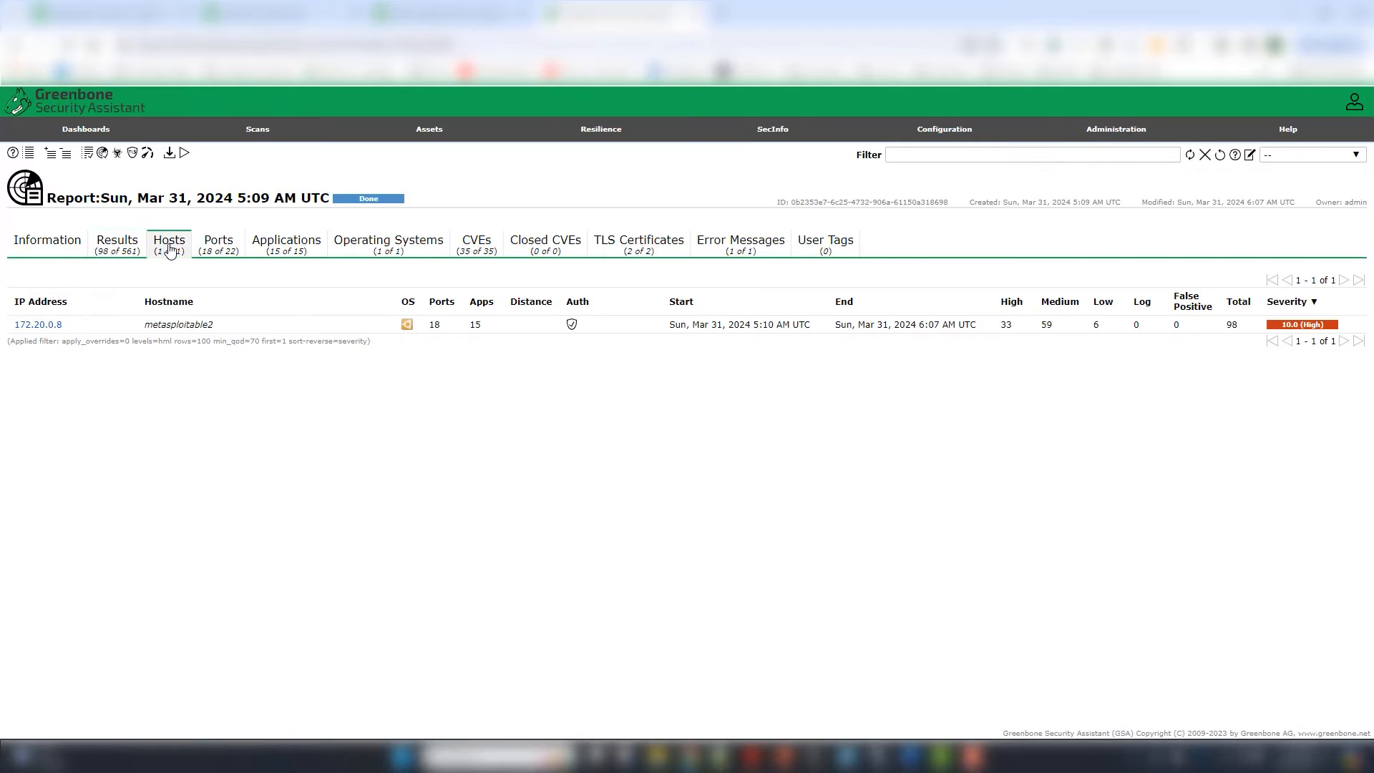
click(209, 249)
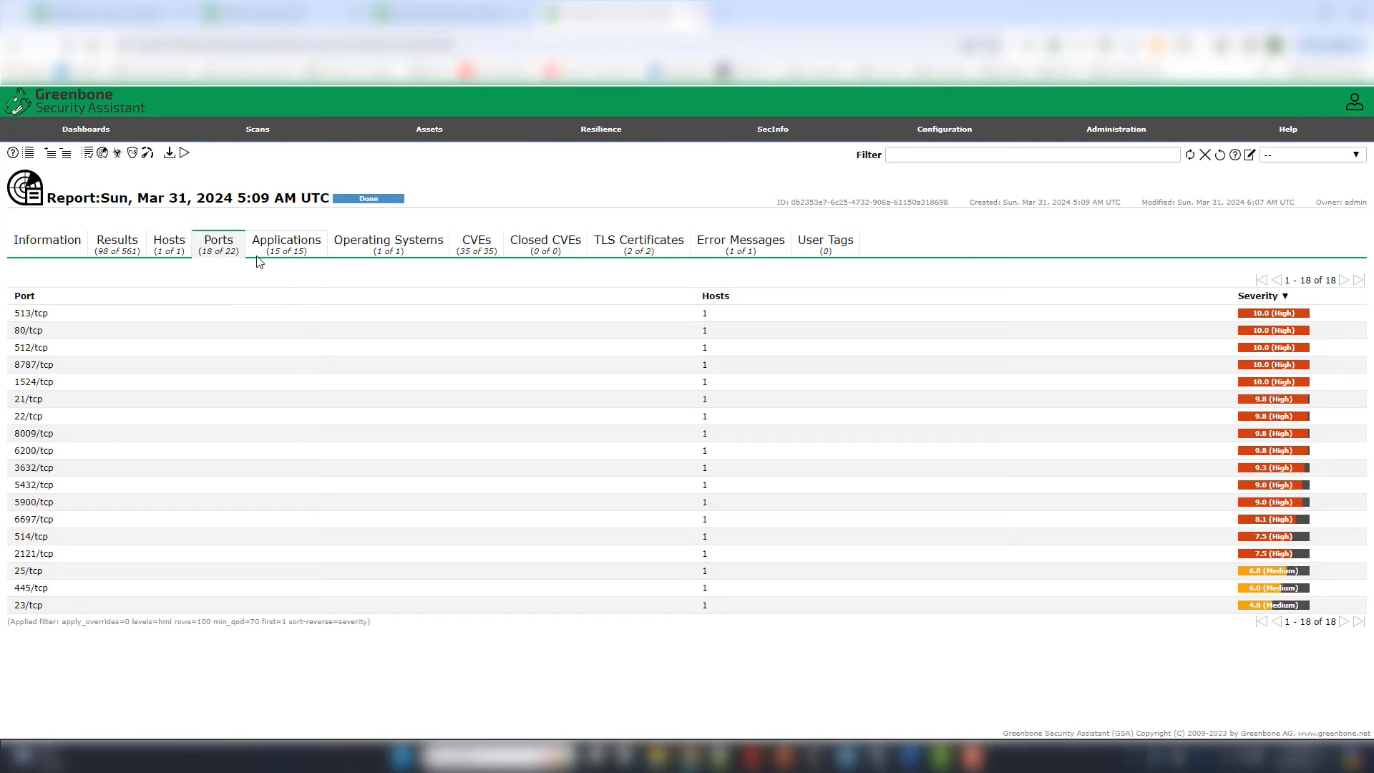
click(279, 255)
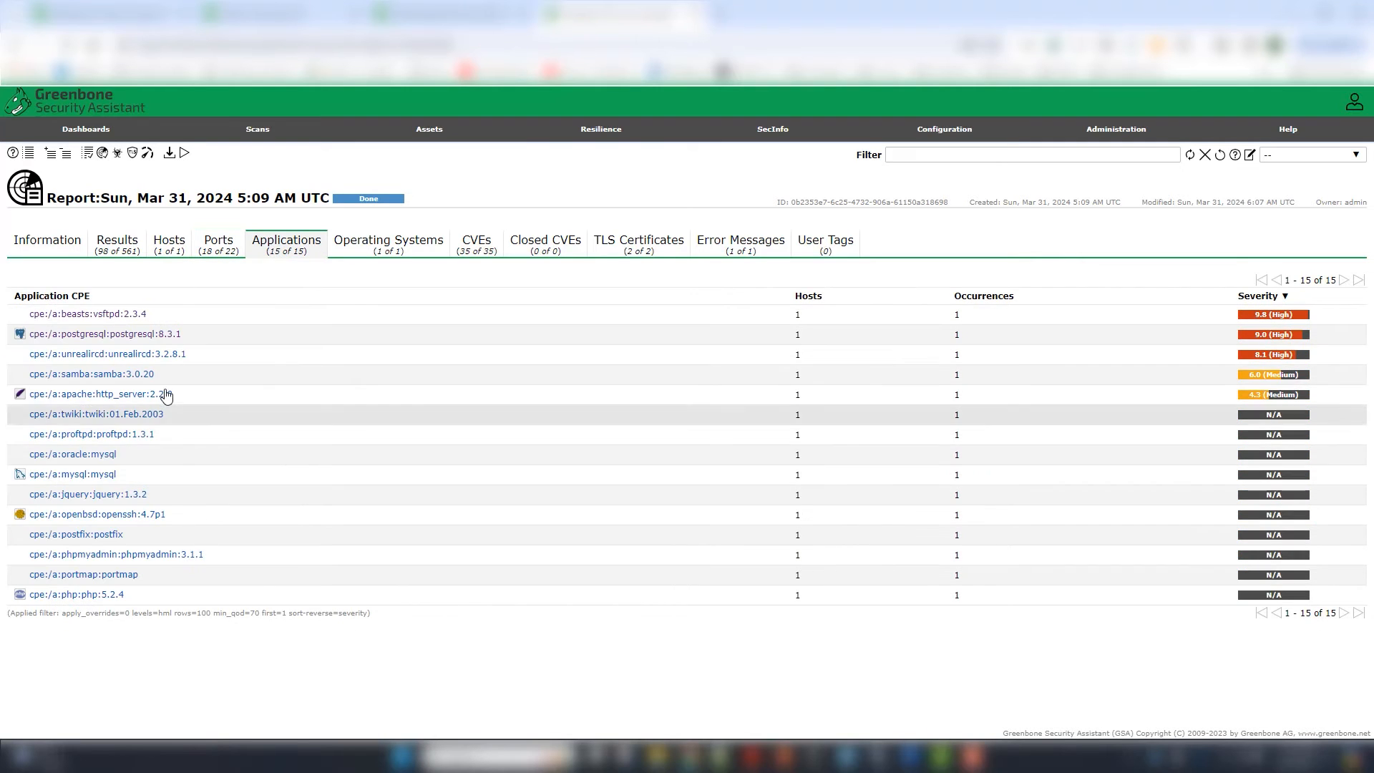
click(369, 252)
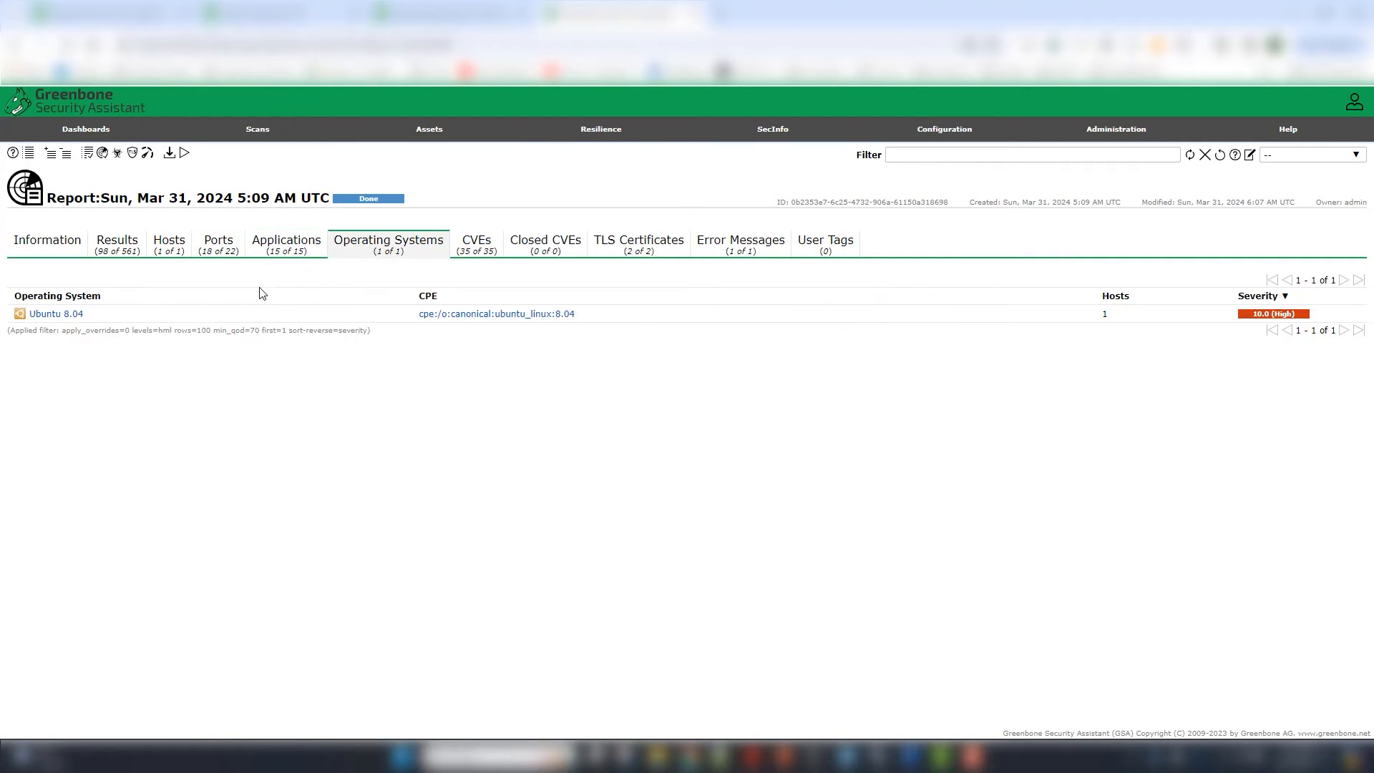
click(489, 249)
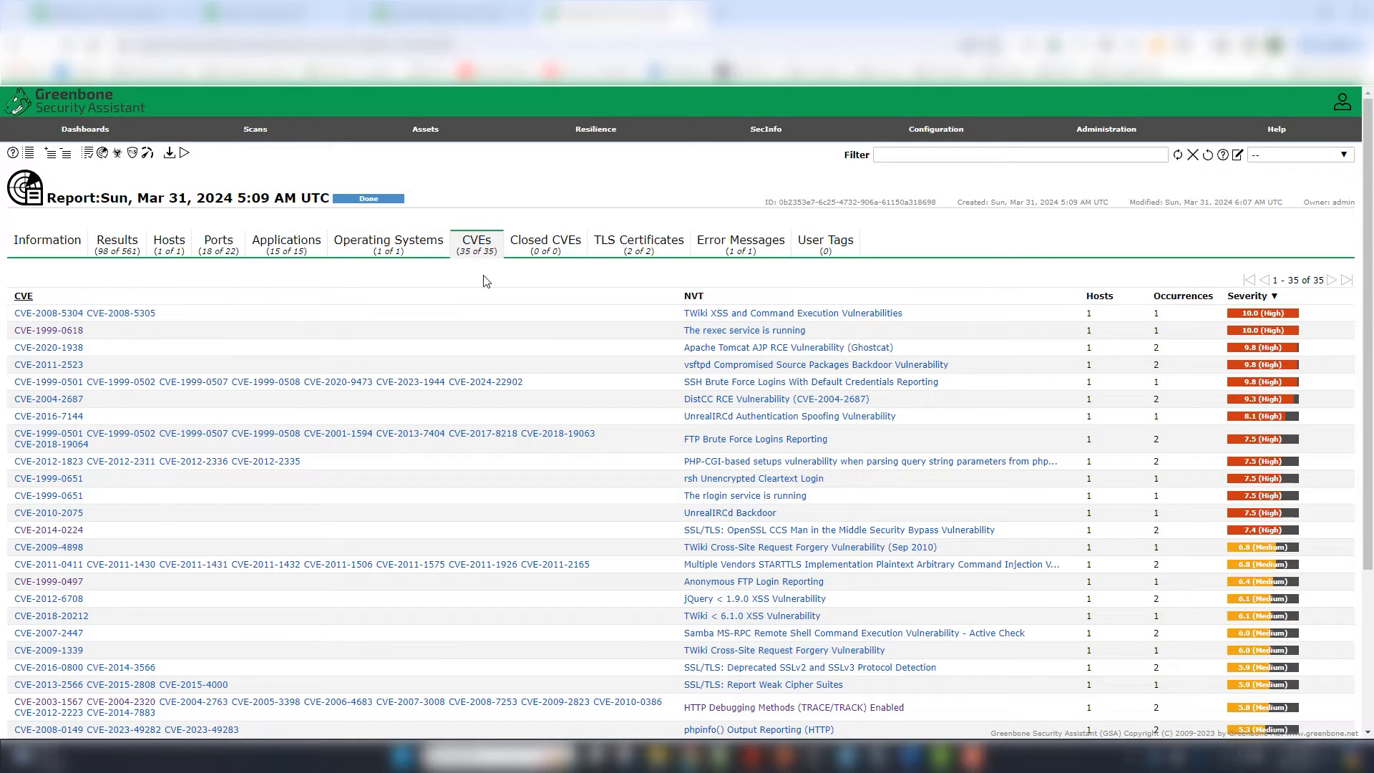
click(617, 254)
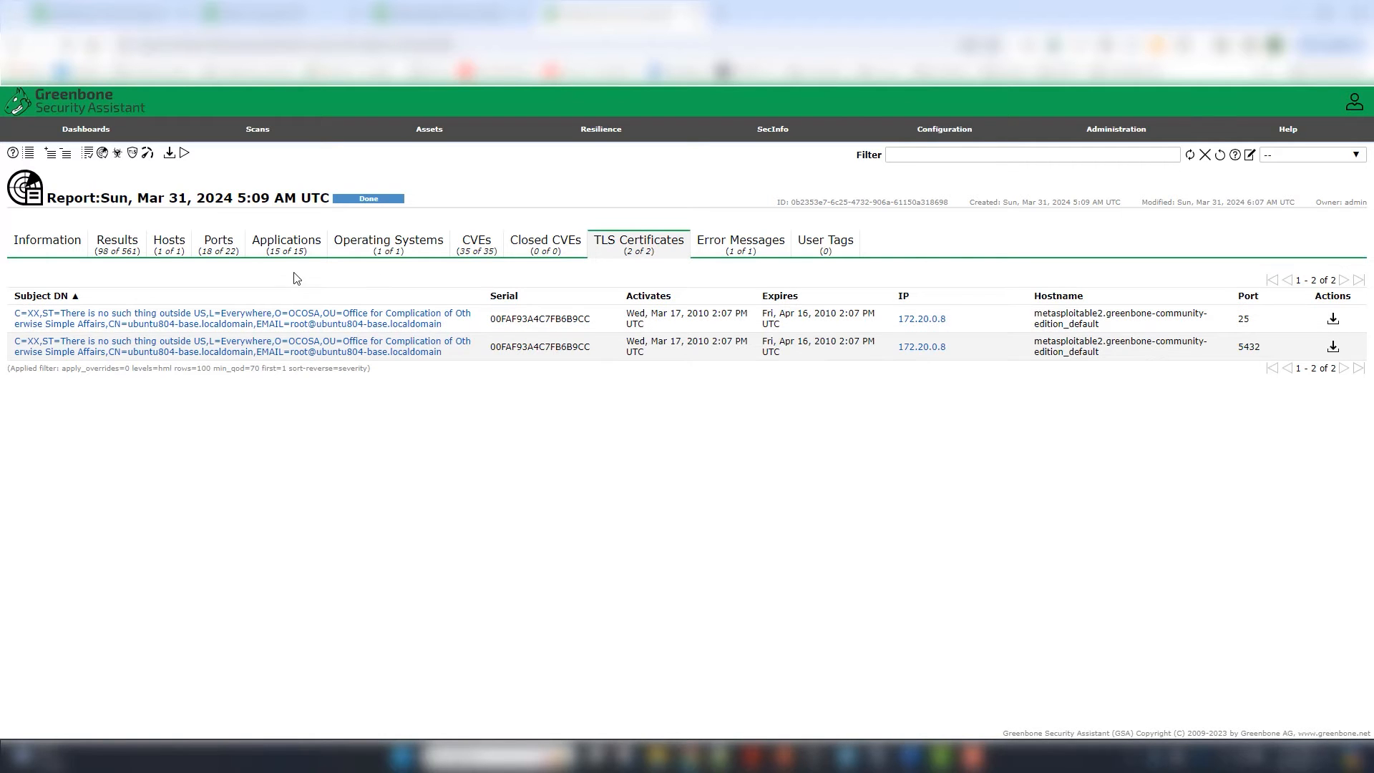
Step: Return to the report's results and expand the "SSL/TLS: OpenSSL CCS Man in the Middle Security Bypass Vulnerability" entry
click(115, 255)
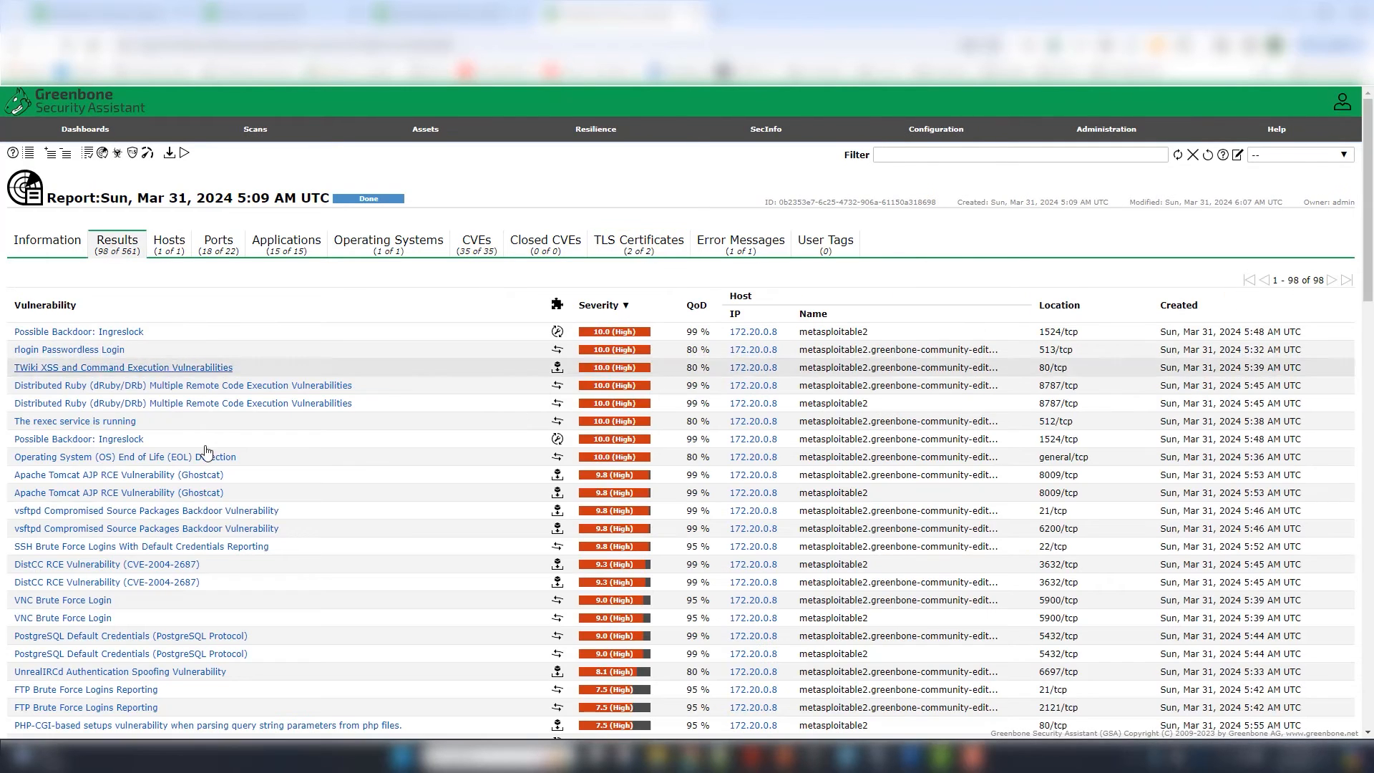
scroll(228, 460, down, 4)
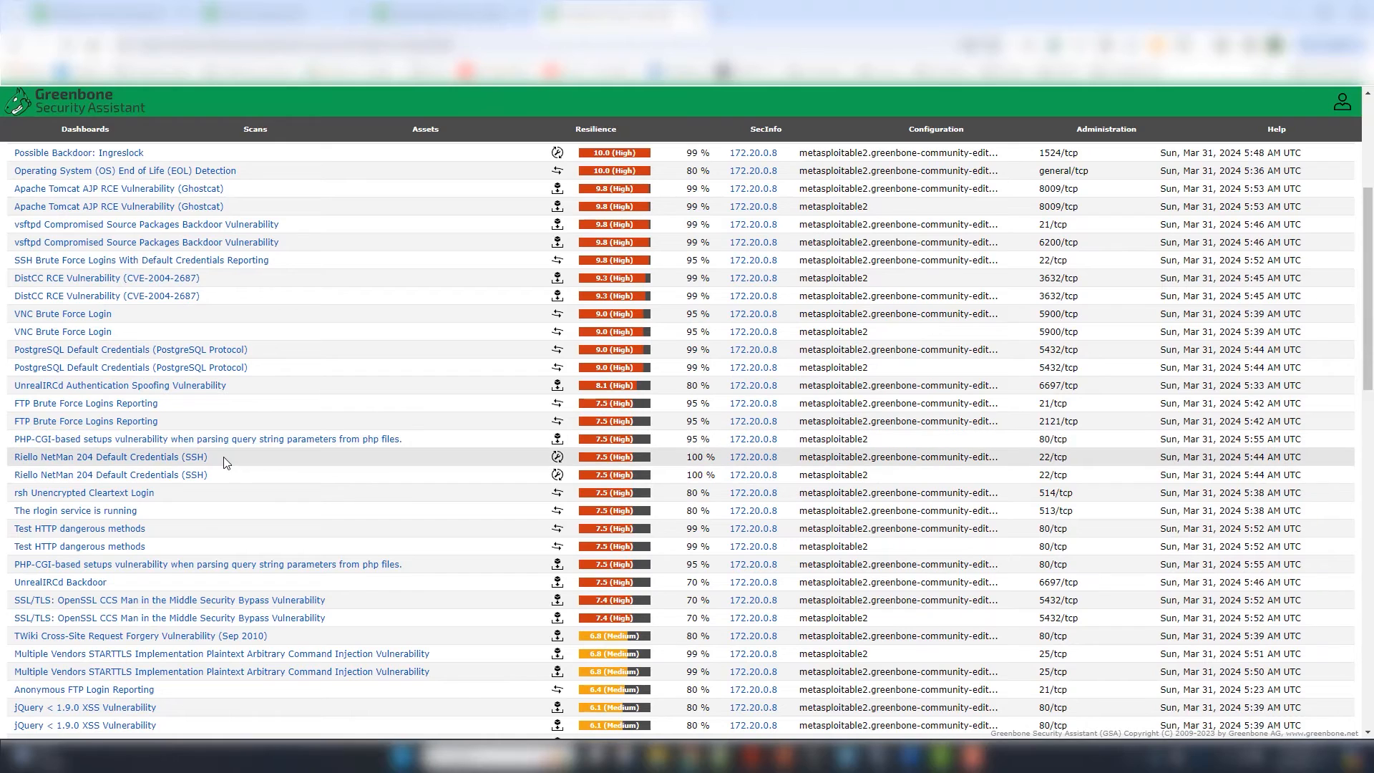
scroll(227, 463, down, 2)
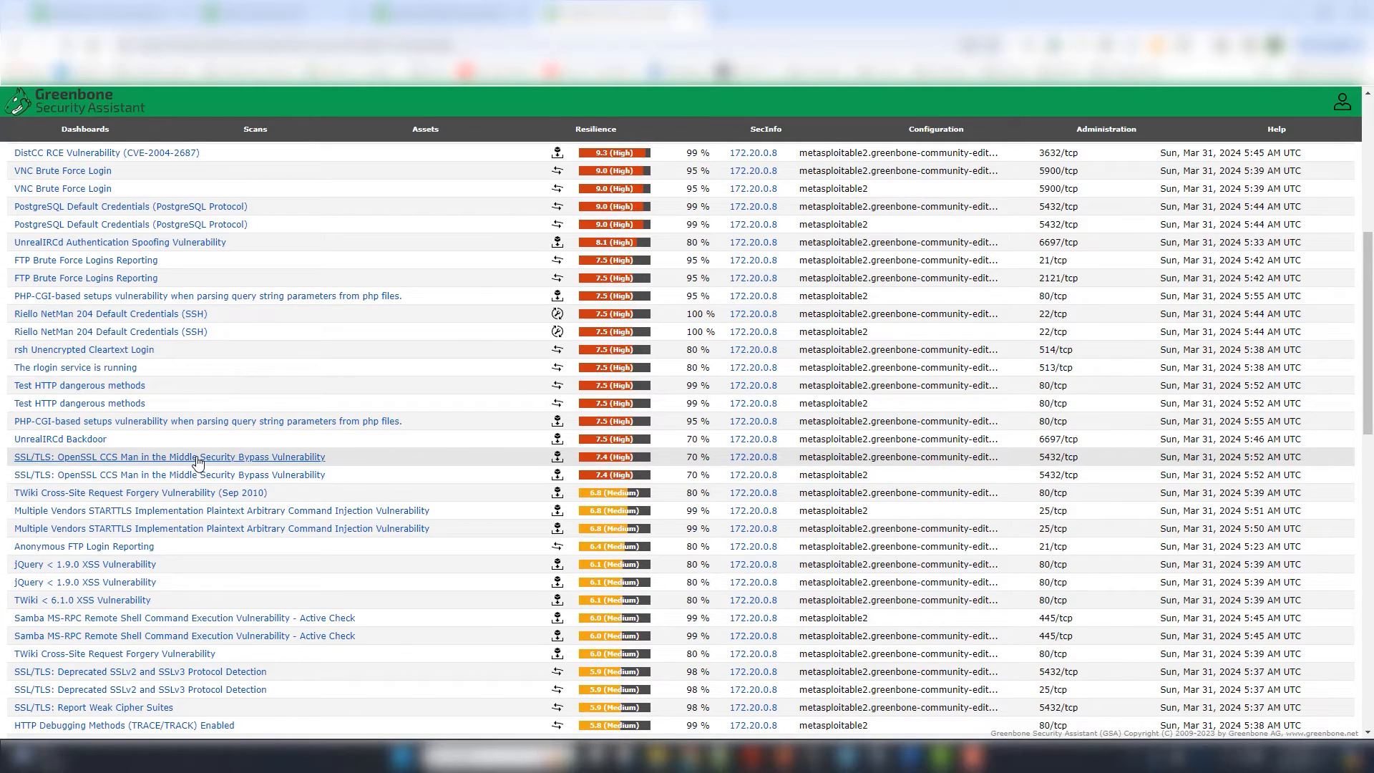
click(197, 459)
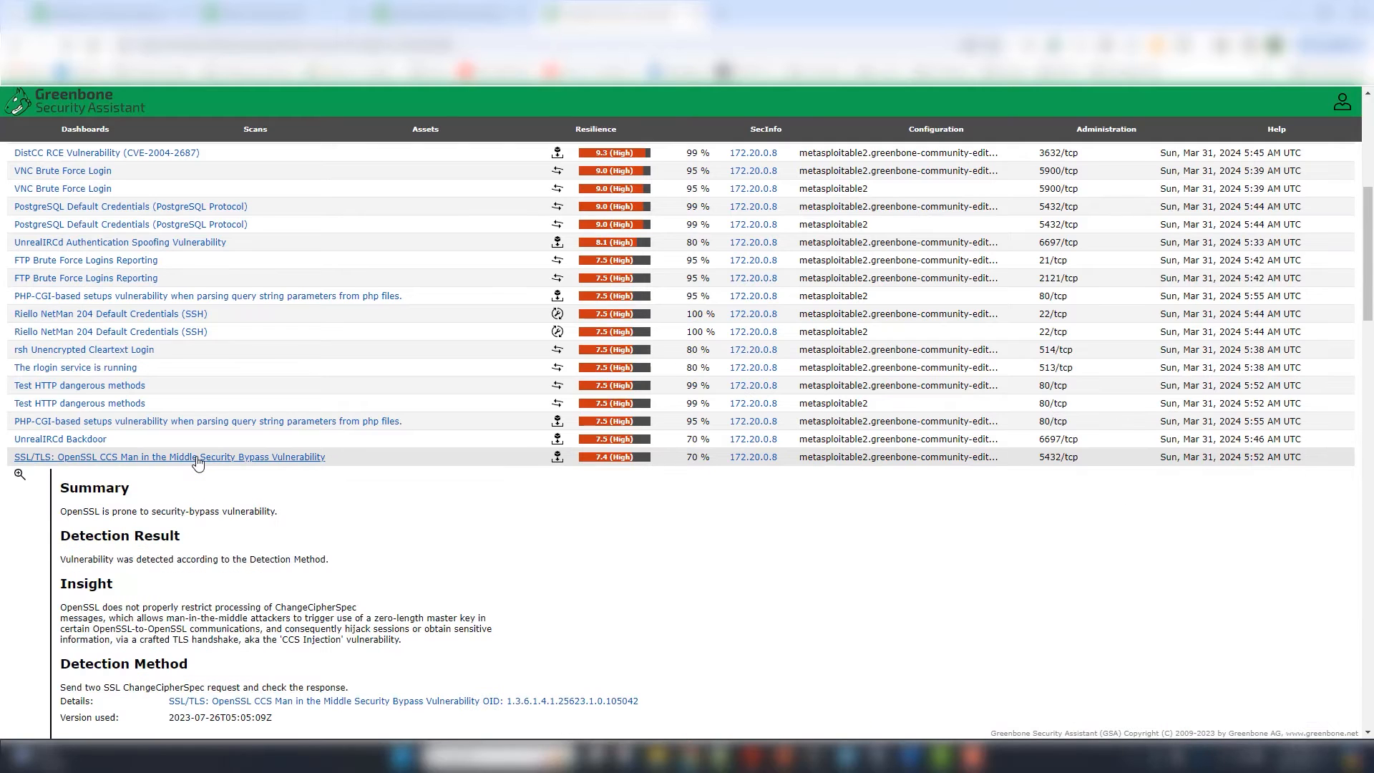
Step: Read the OpenSSL finding's details down to its references and open the CVE-2014-0224 record
scroll(215, 408, down, 1)
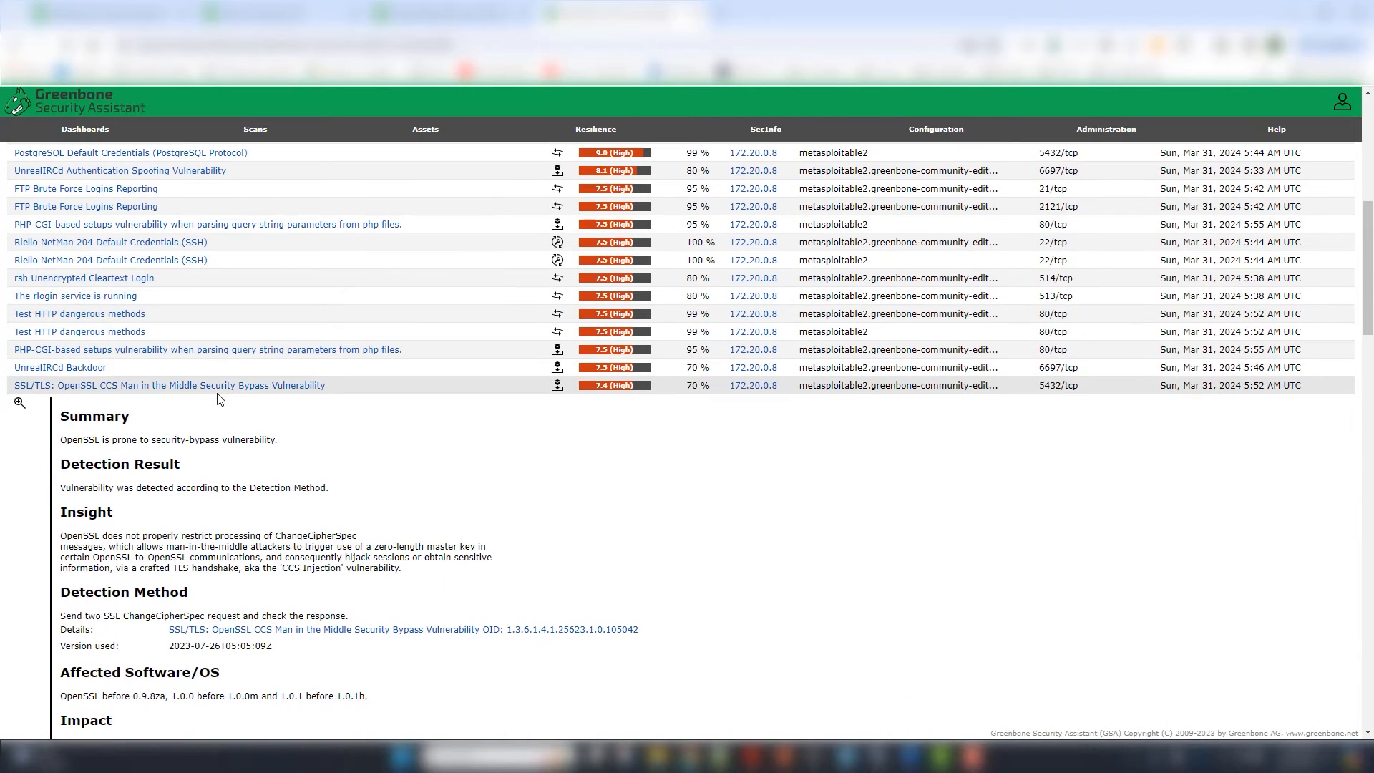
scroll(221, 401, down, 2)
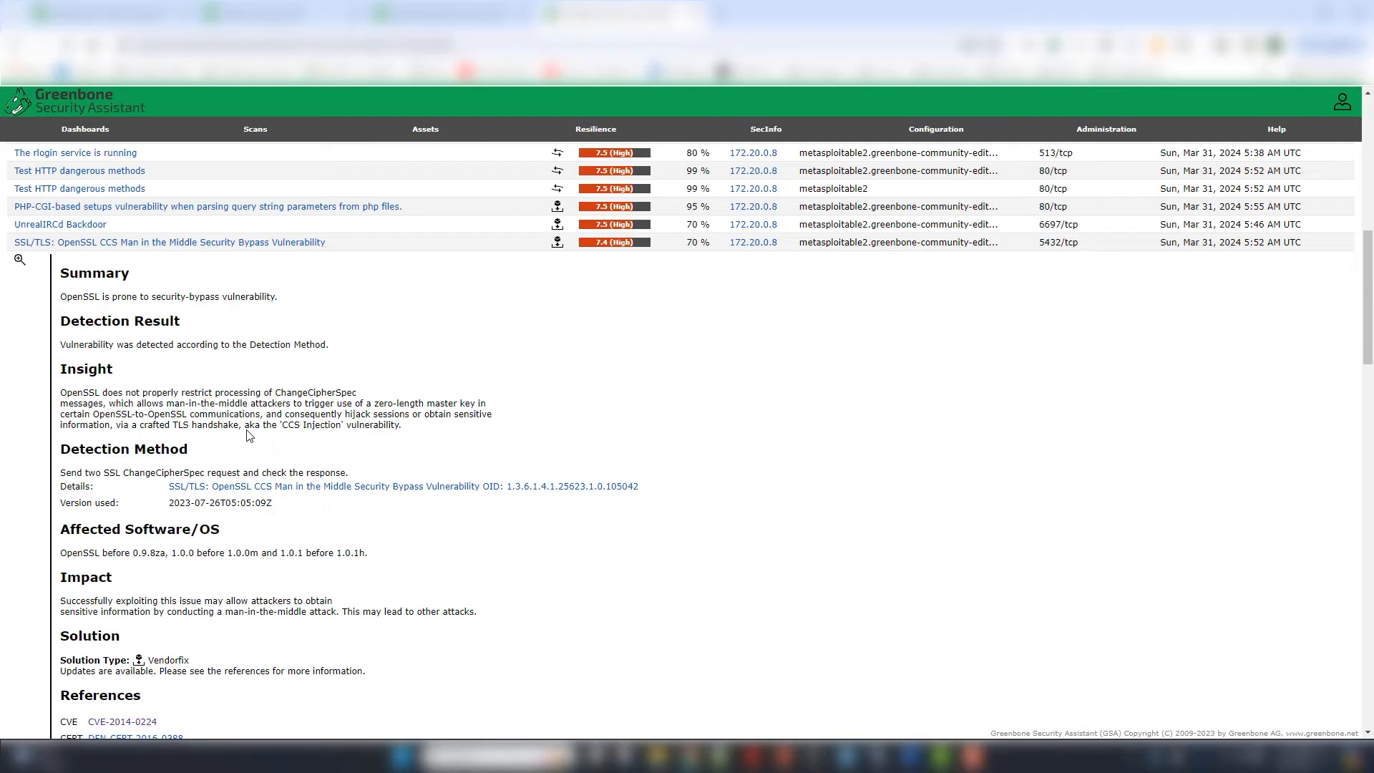
scroll(242, 423, down, 1)
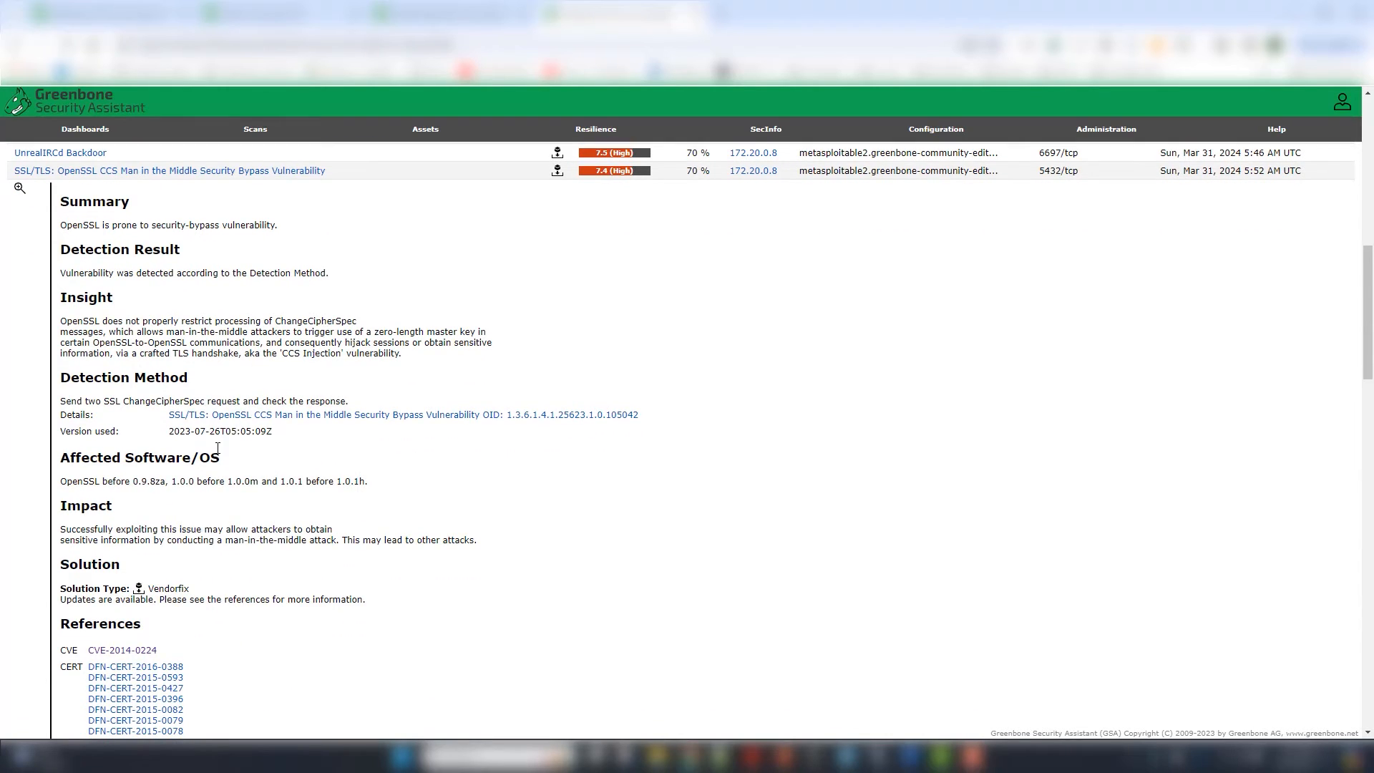
scroll(222, 501, down, 2)
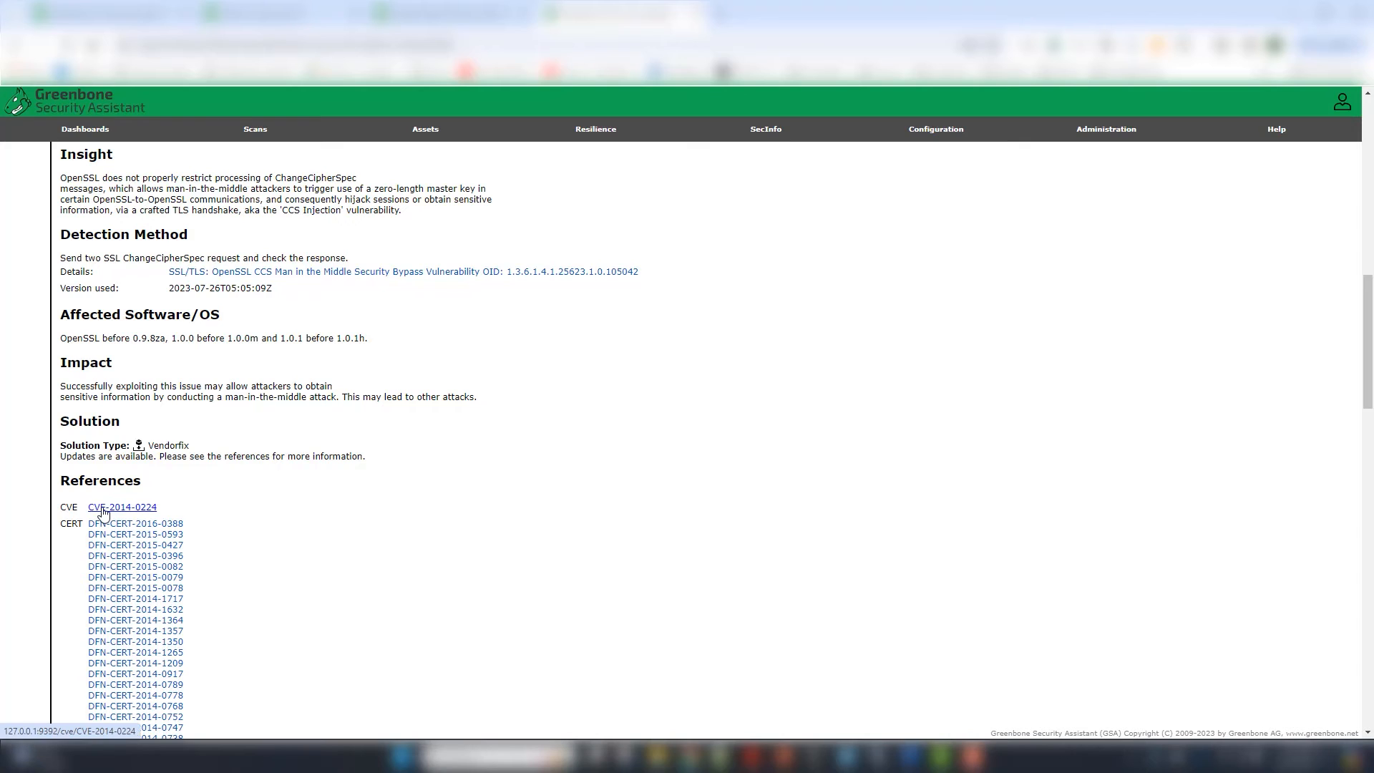
scroll(211, 471, down, 1)
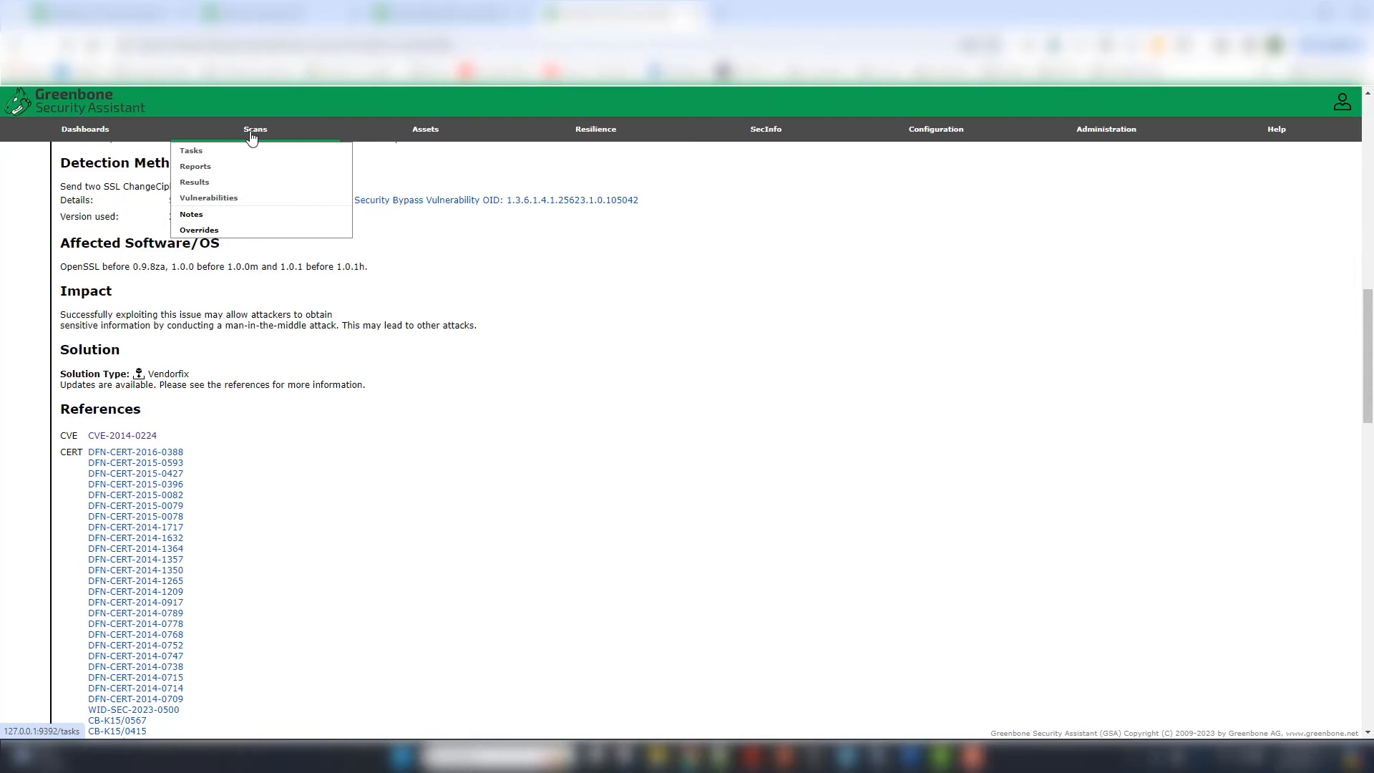
click(125, 437)
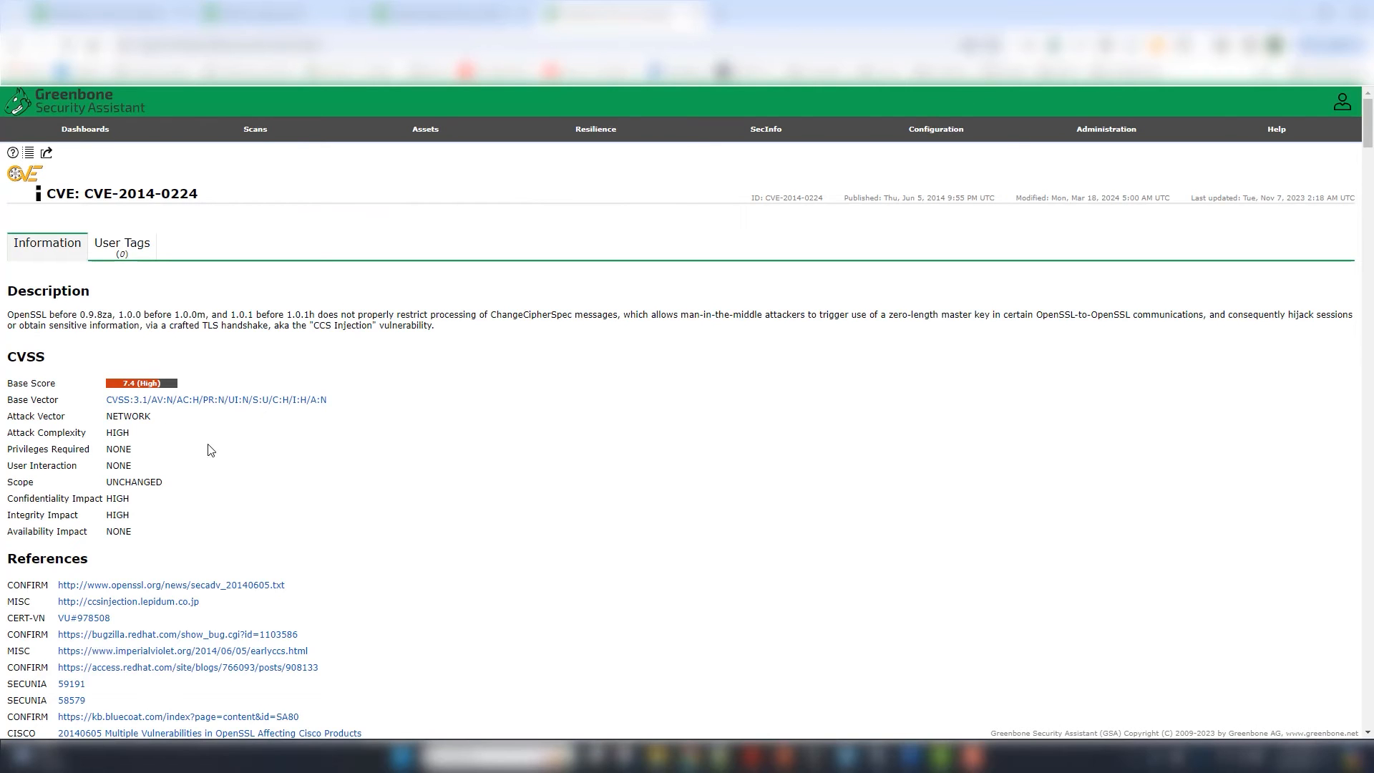
Step: Inspect the edit form and assigned user choices of the "Cleartext Transmission of Sensitive Information via HTTP" remediation ticket, closing it without saving
mouse_move(594, 136)
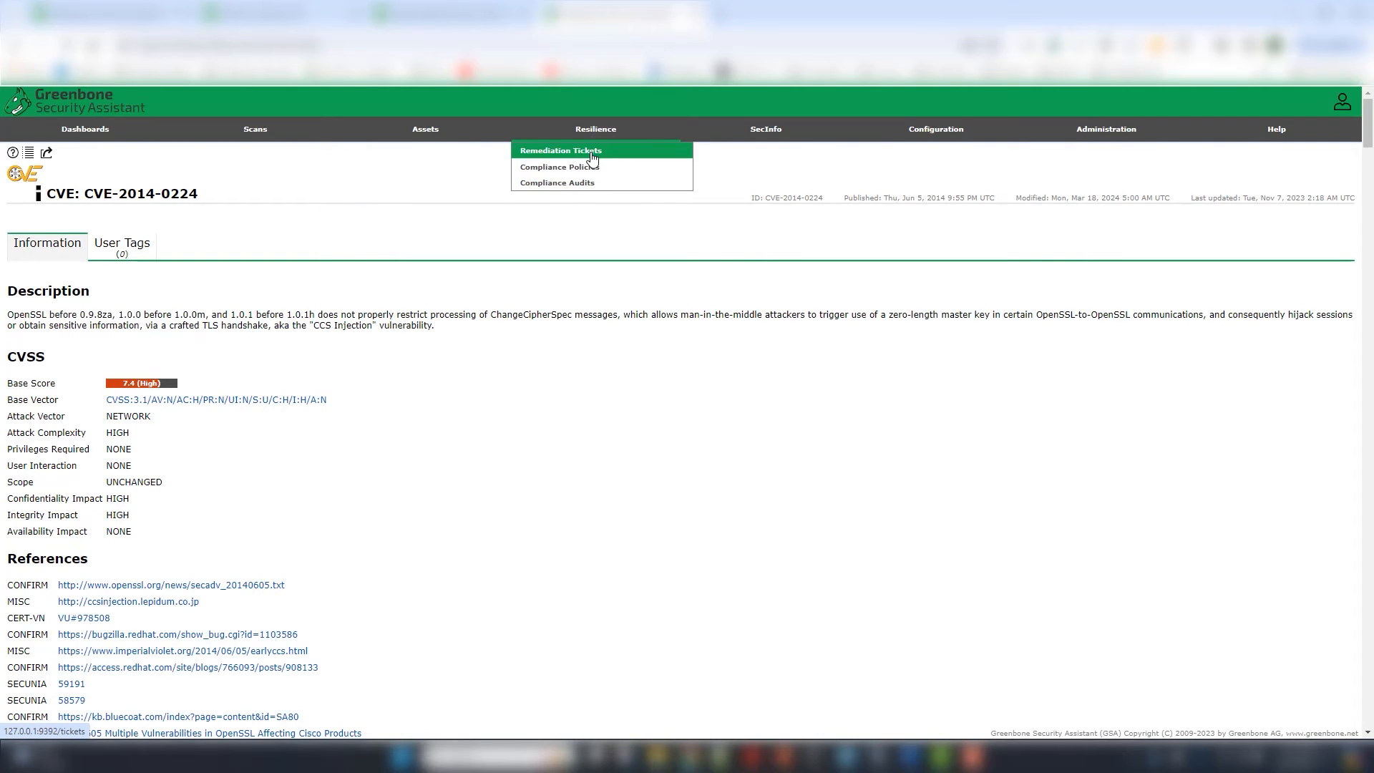
click(592, 152)
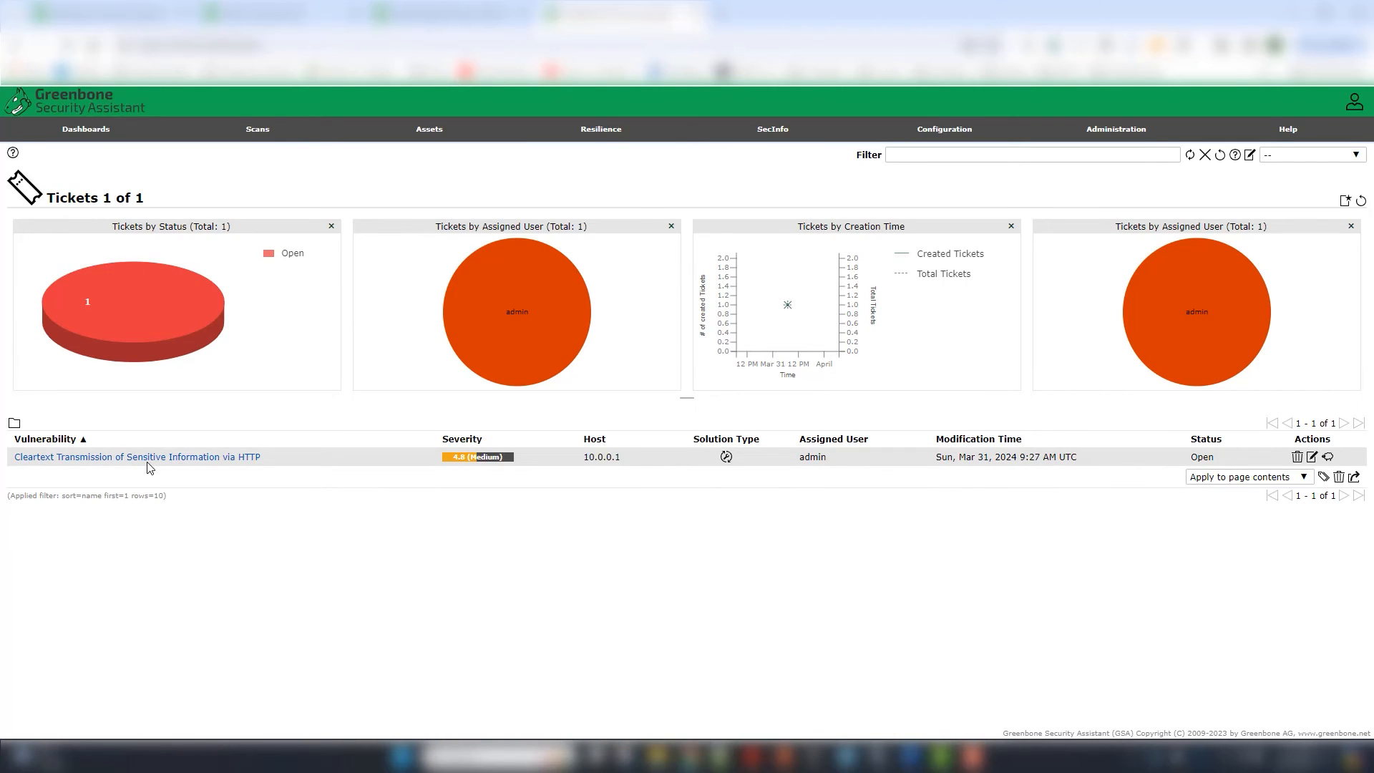
click(1312, 457)
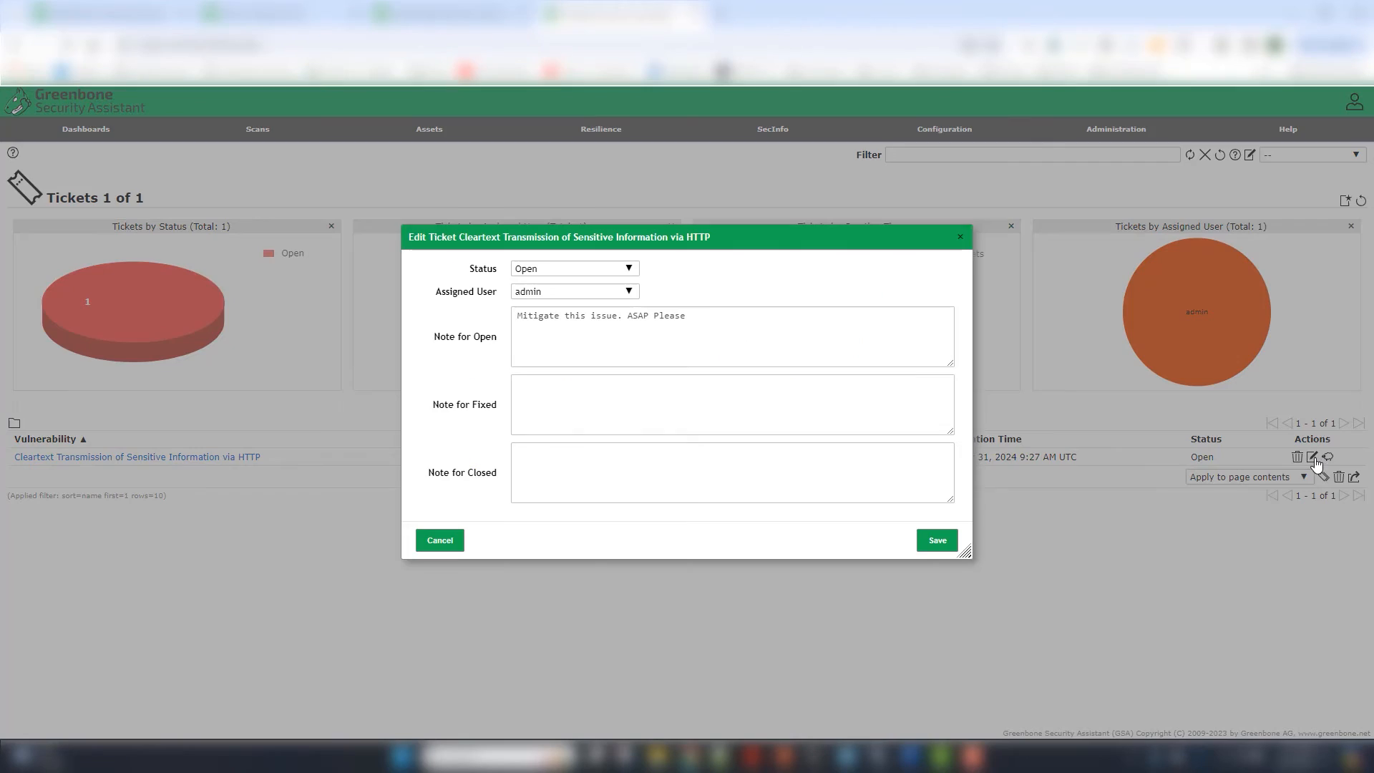
click(630, 293)
click(668, 280)
click(435, 544)
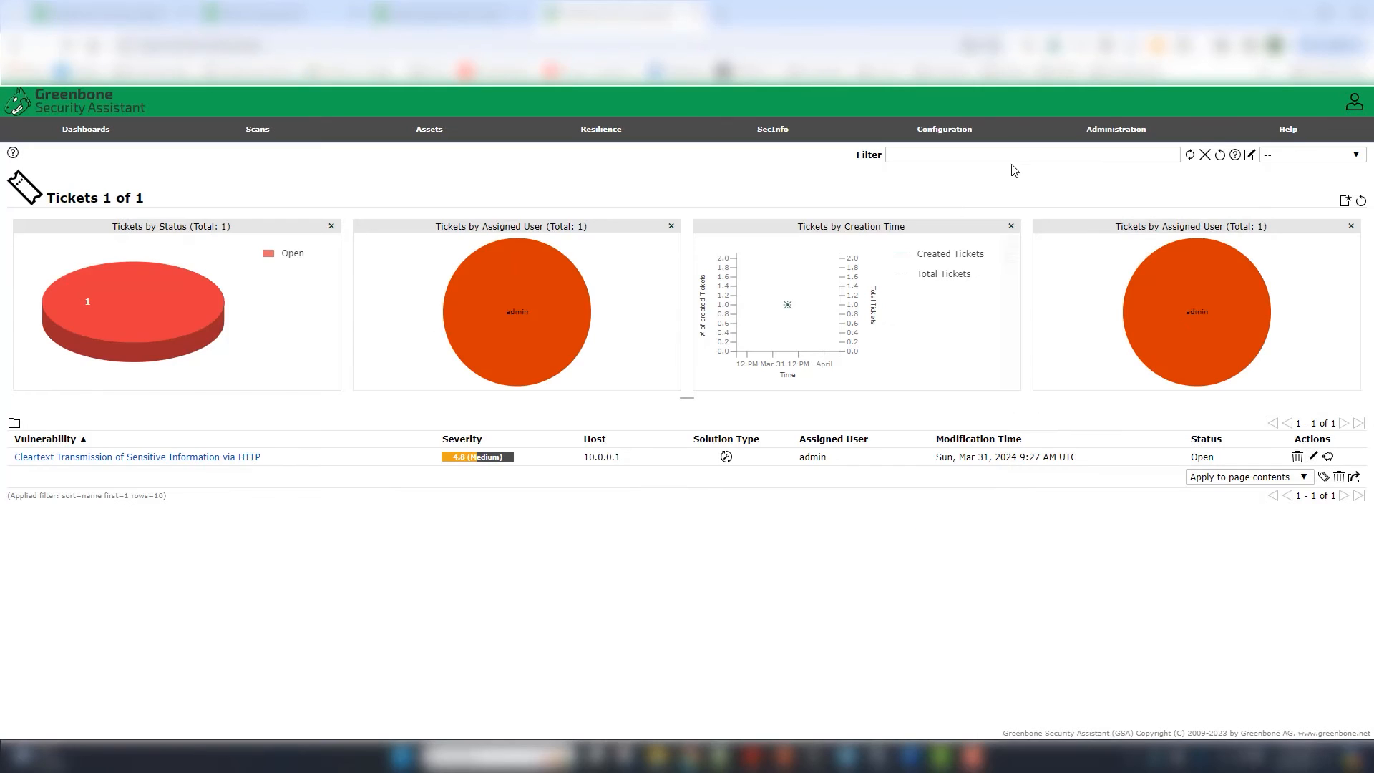
Step: Open the list of user accounts in the Greenbone administration area
click(1114, 132)
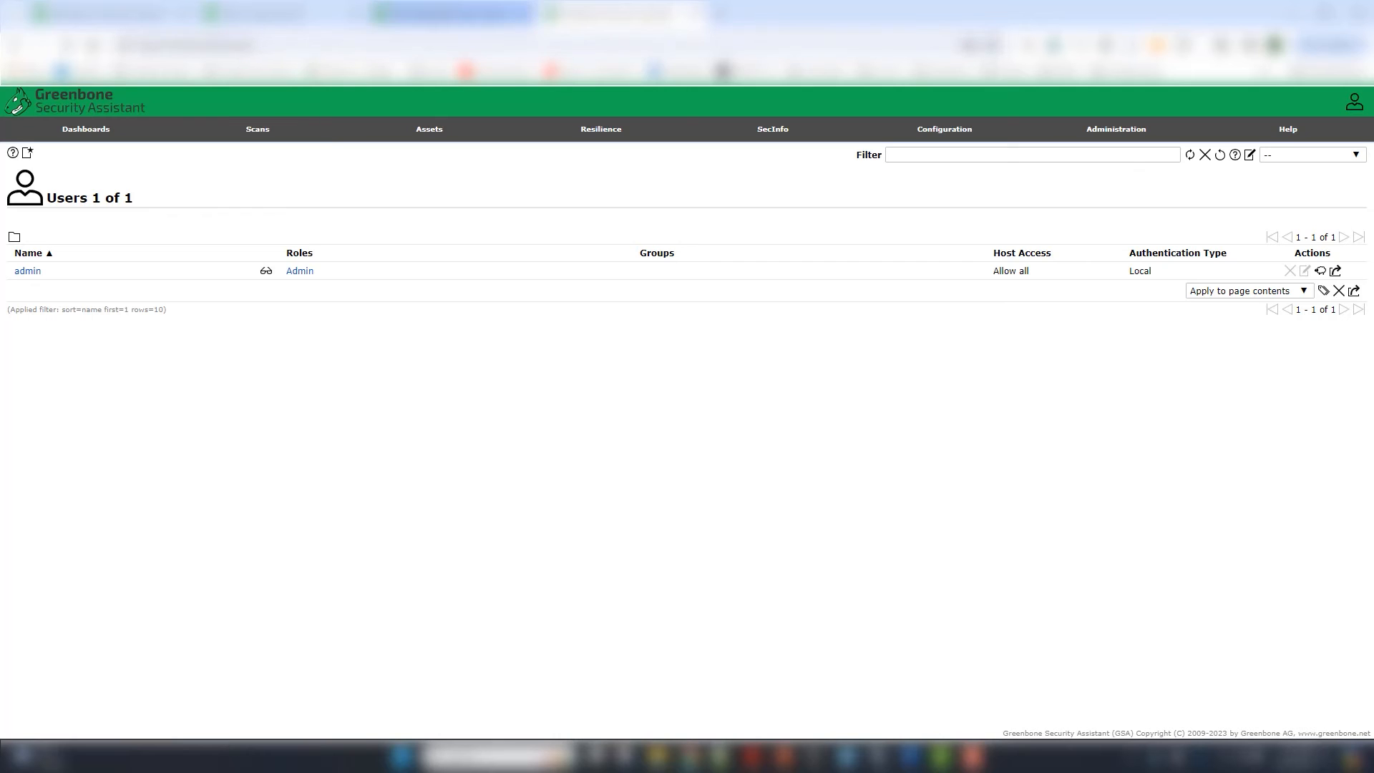
Step: Switch to Splunk Enterprise and open the Greenbone app's overview dashboard
mouse_move(451, 13)
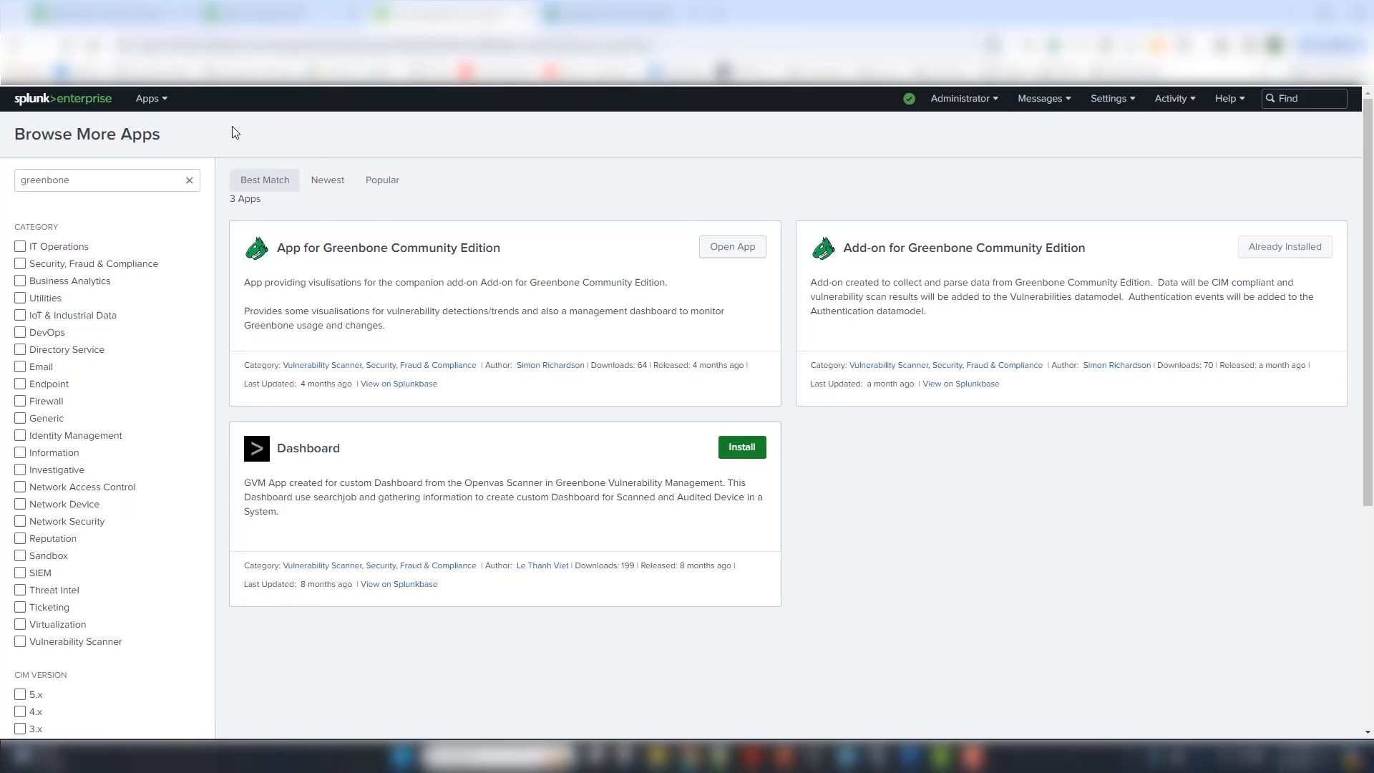
click(149, 100)
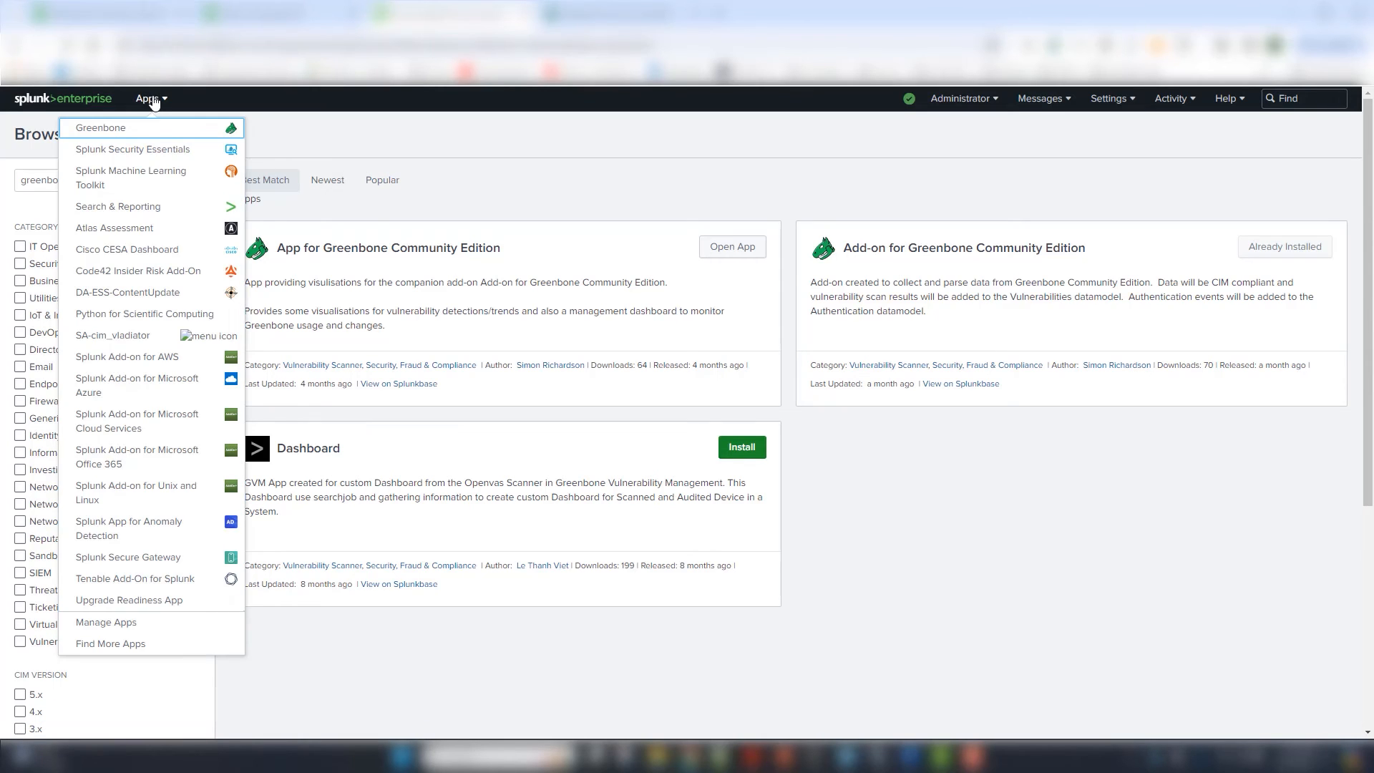
click(97, 127)
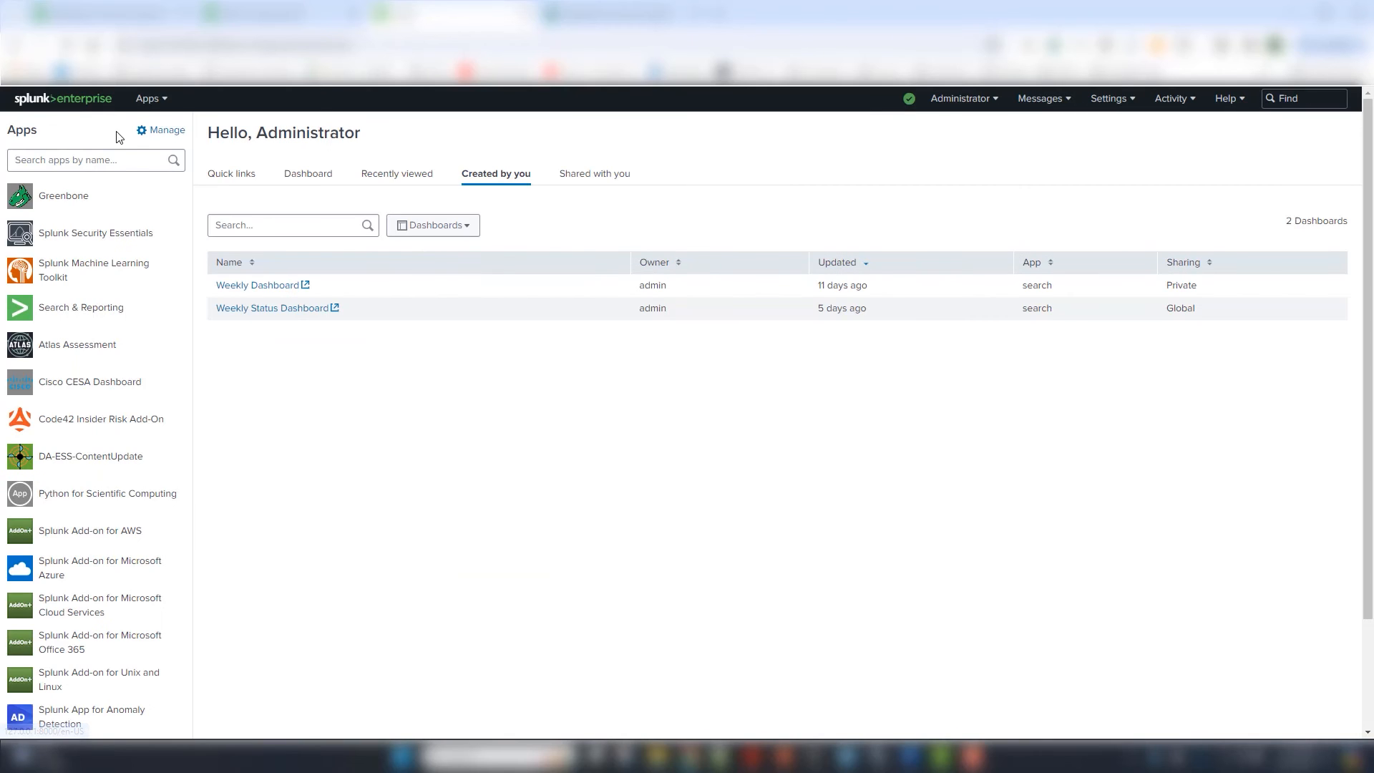
click(76, 204)
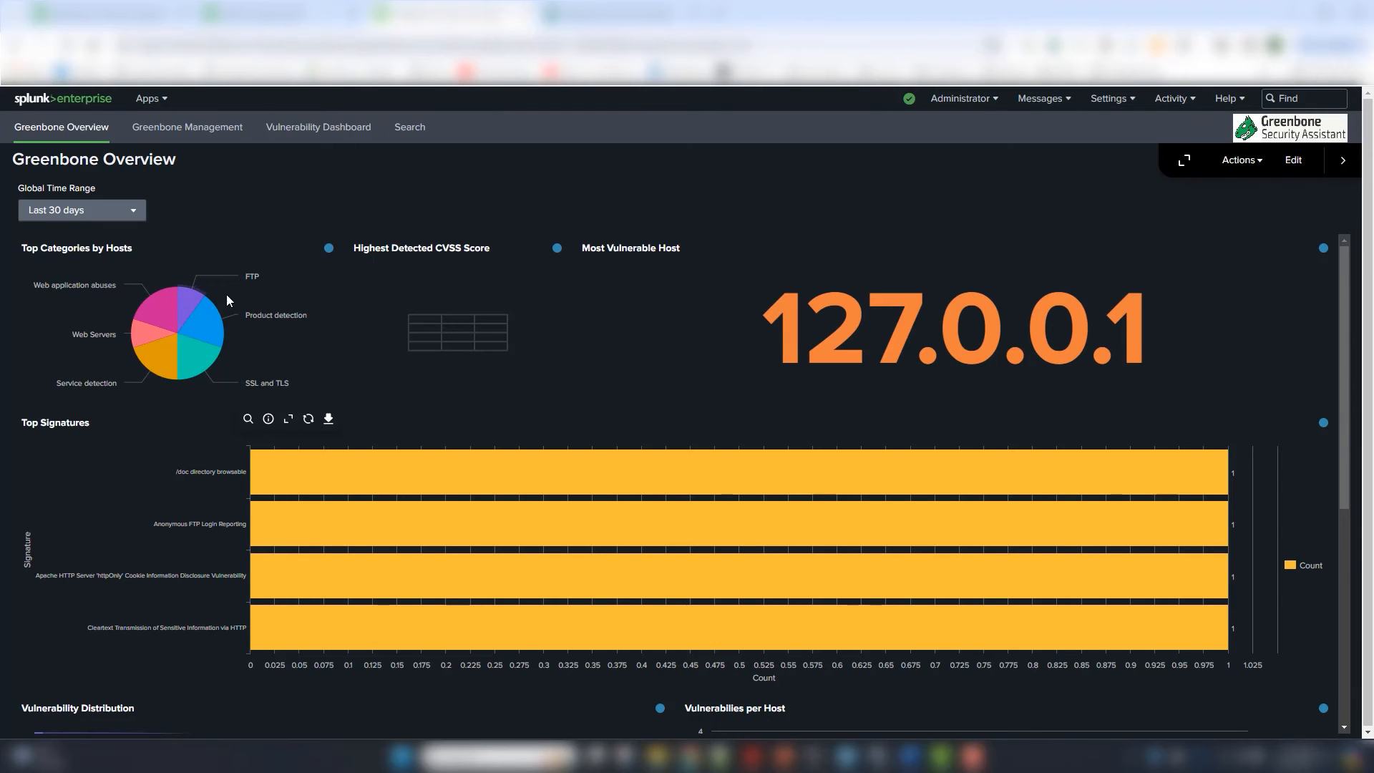
Step: Examine the Greenbone Overview charts for top categories by hosts, top signatures and vulnerability distribution
mouse_move(220, 357)
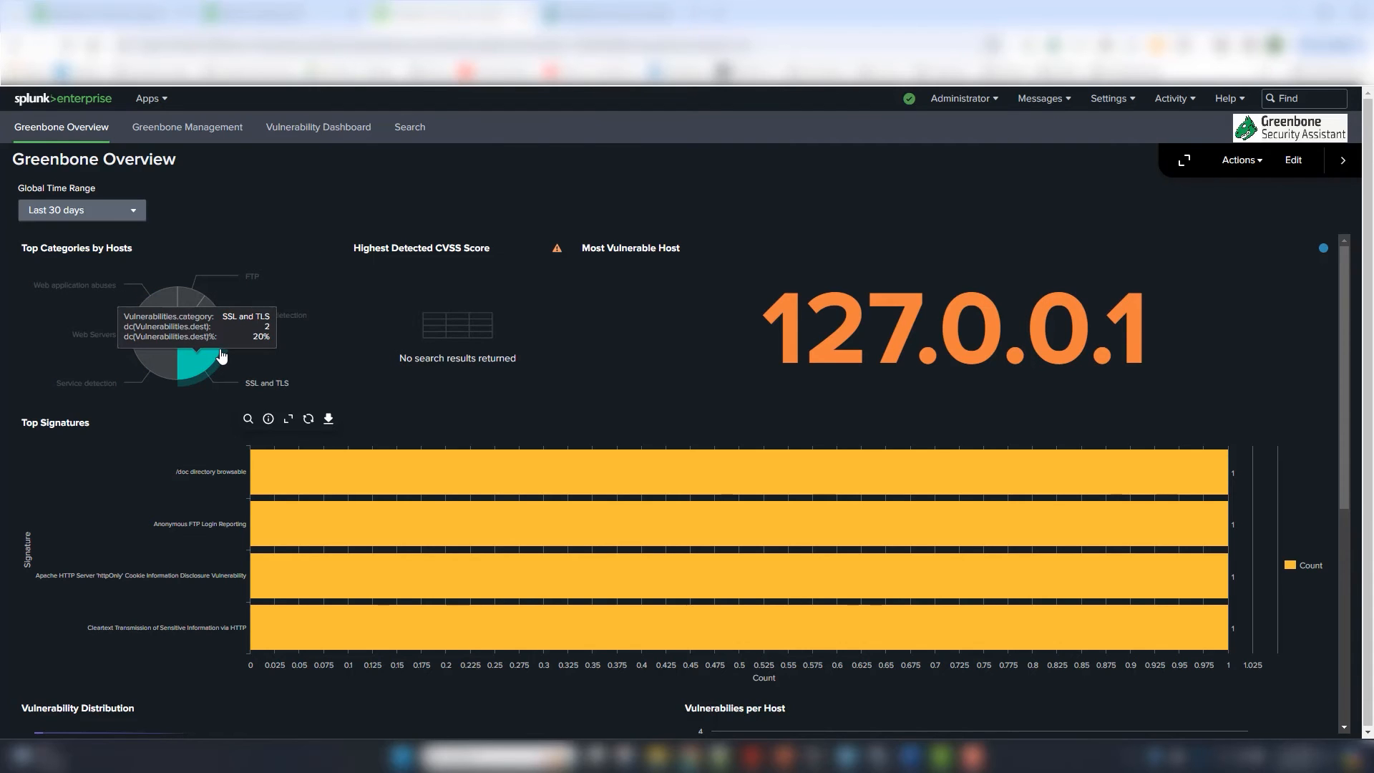
mouse_move(99, 369)
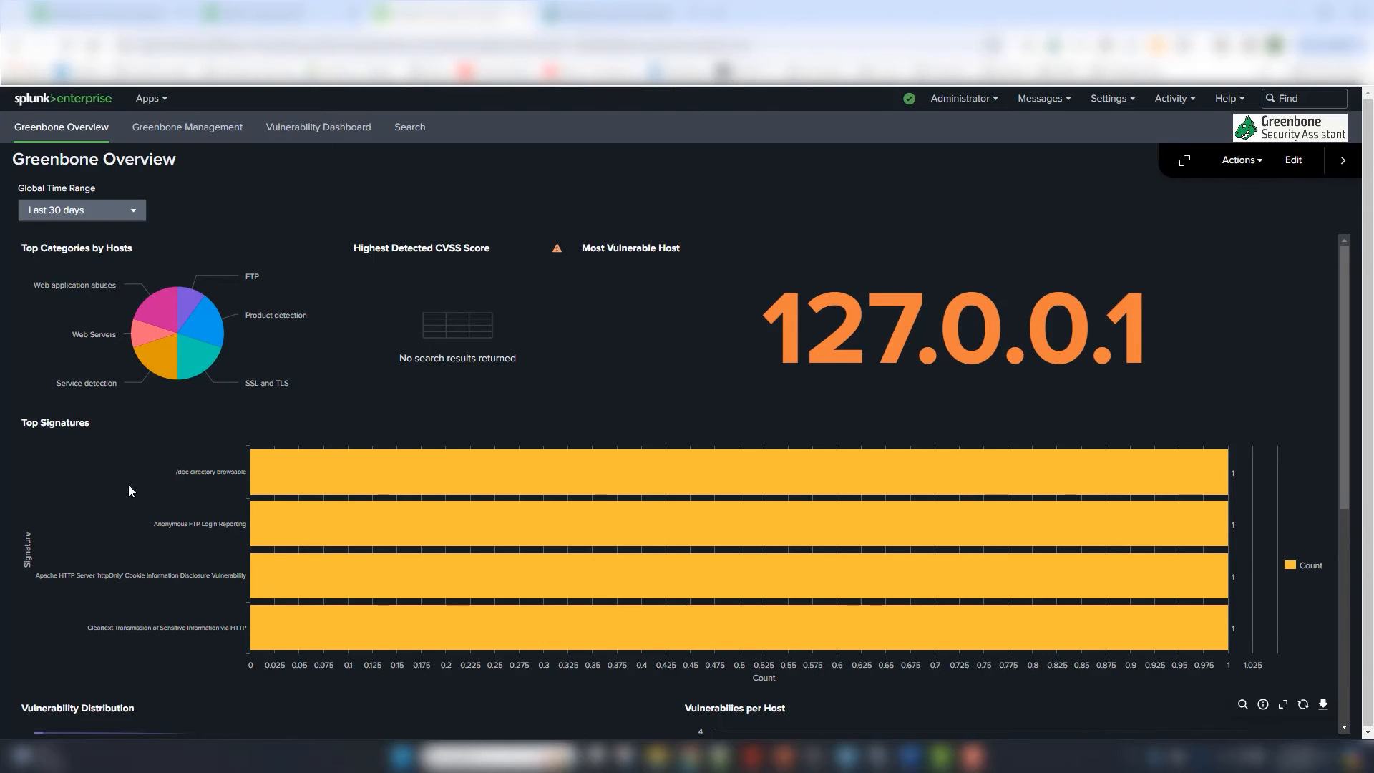
scroll(126, 488, down, 3)
mouse_move(184, 578)
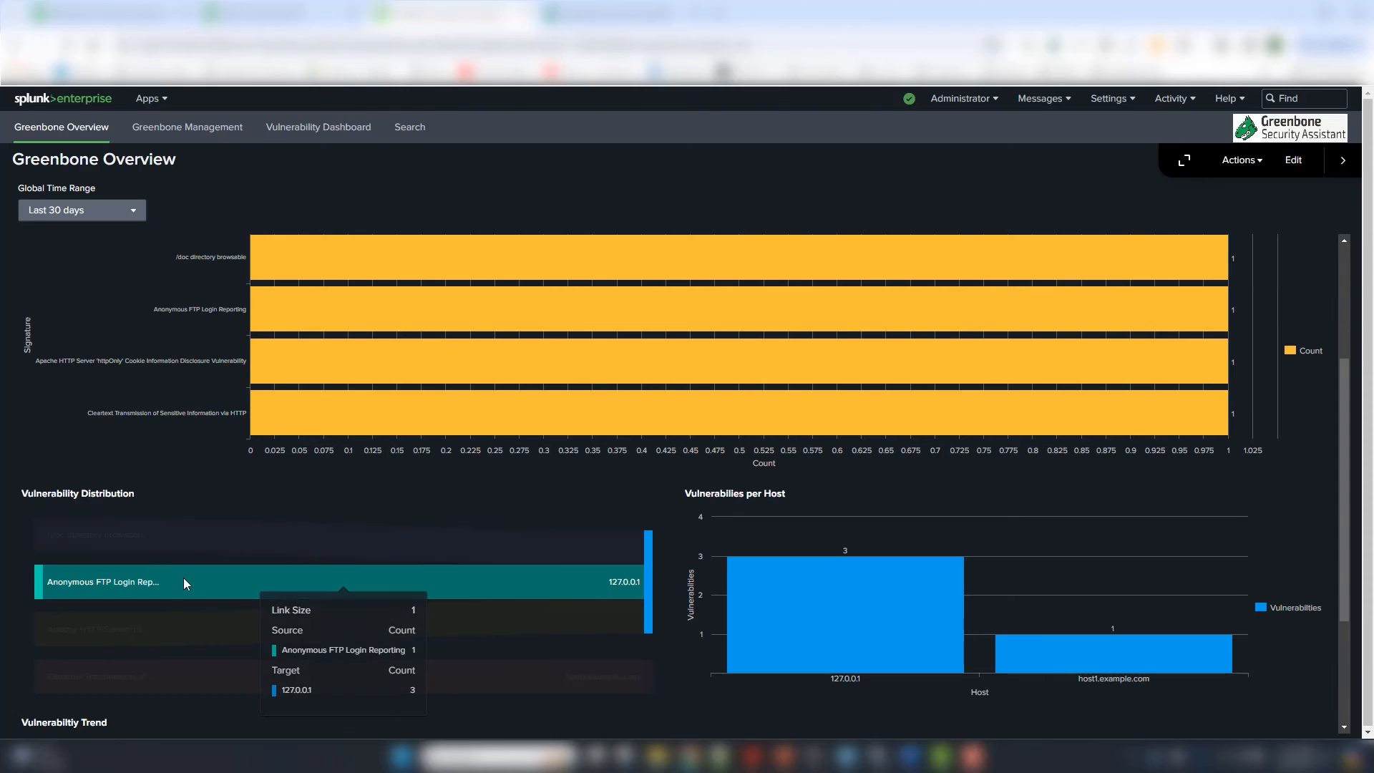